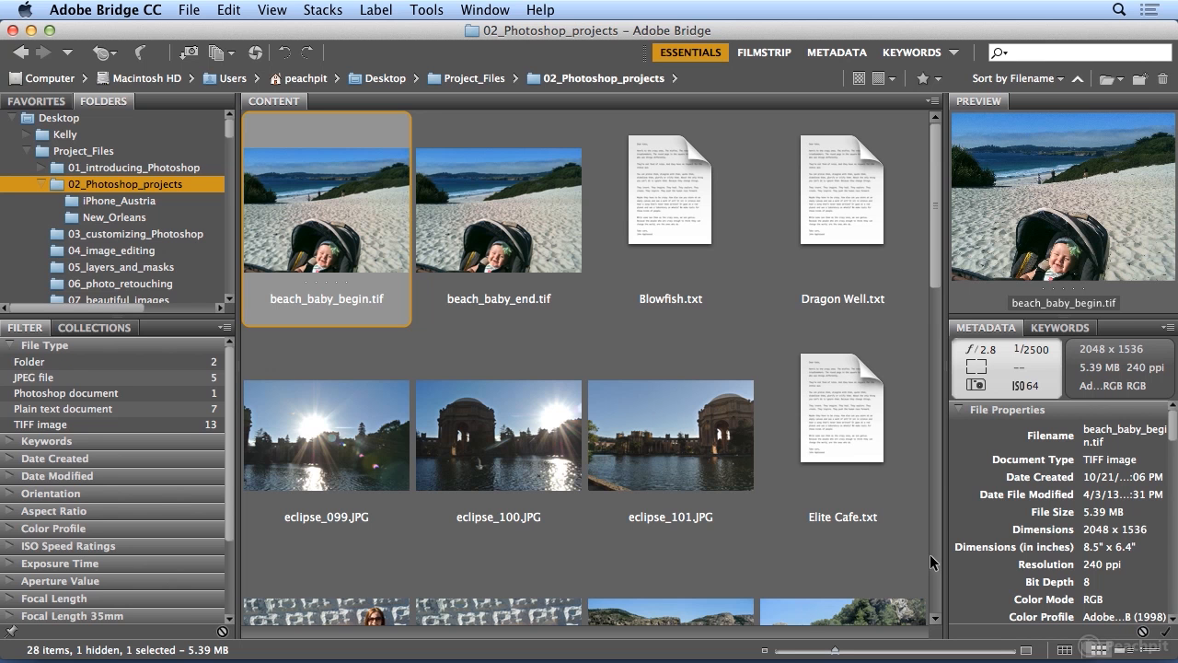
# Find the hobart_building images in the 02_Photoshop_projects folder and preview images 01 to 04 one by one
pyautogui.click(722, 471)
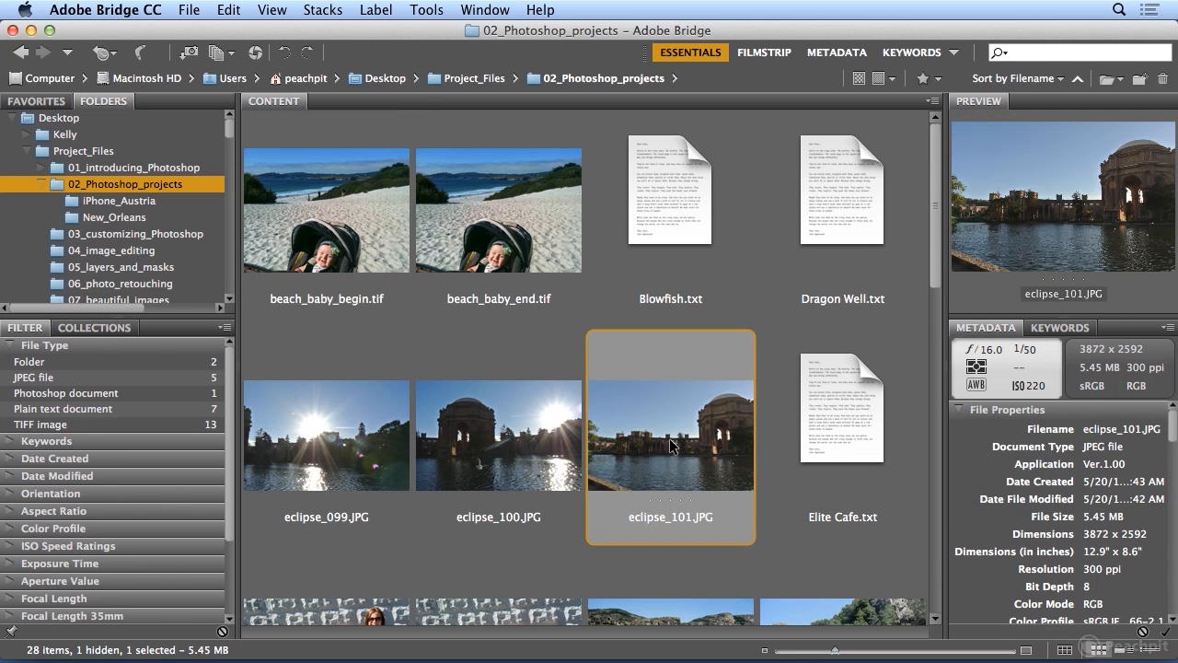
pyautogui.press('h')
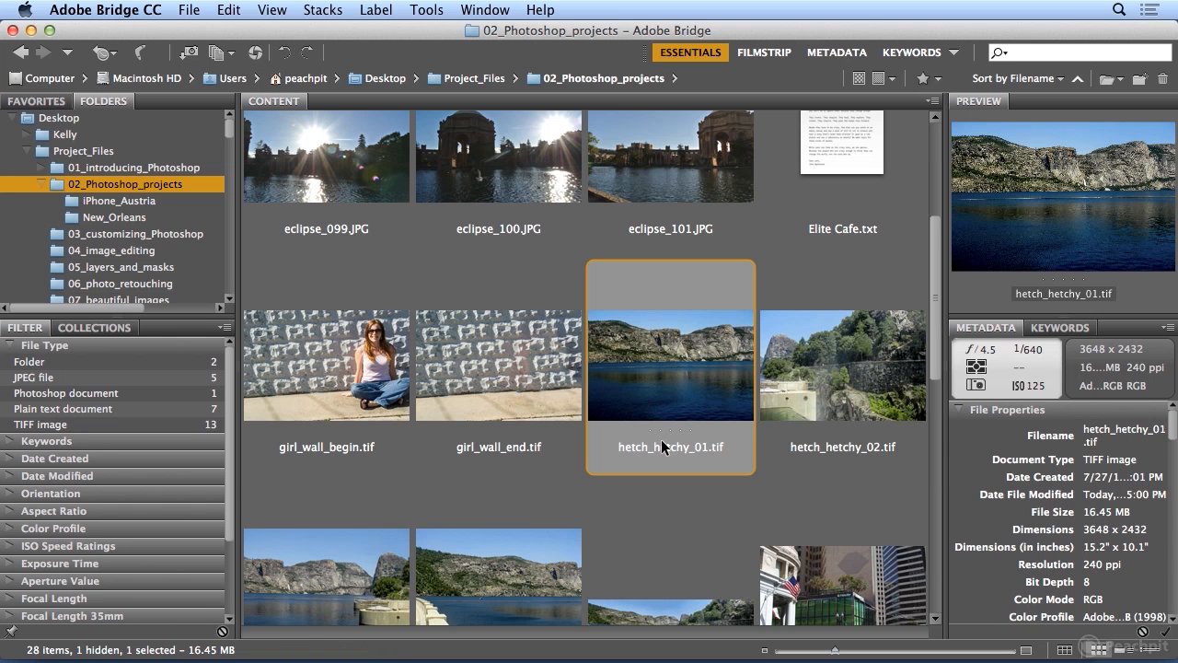
pyautogui.press('h')
pyautogui.press('o')
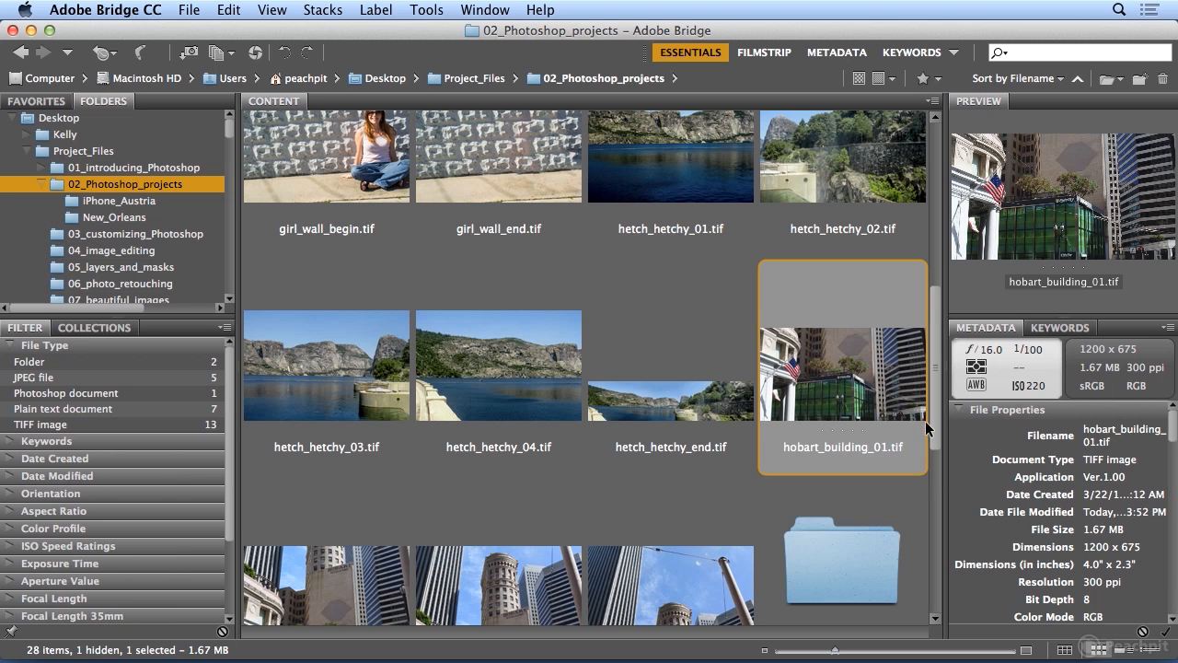
pyautogui.moveTo(935, 415); pyautogui.dragTo(932, 458)
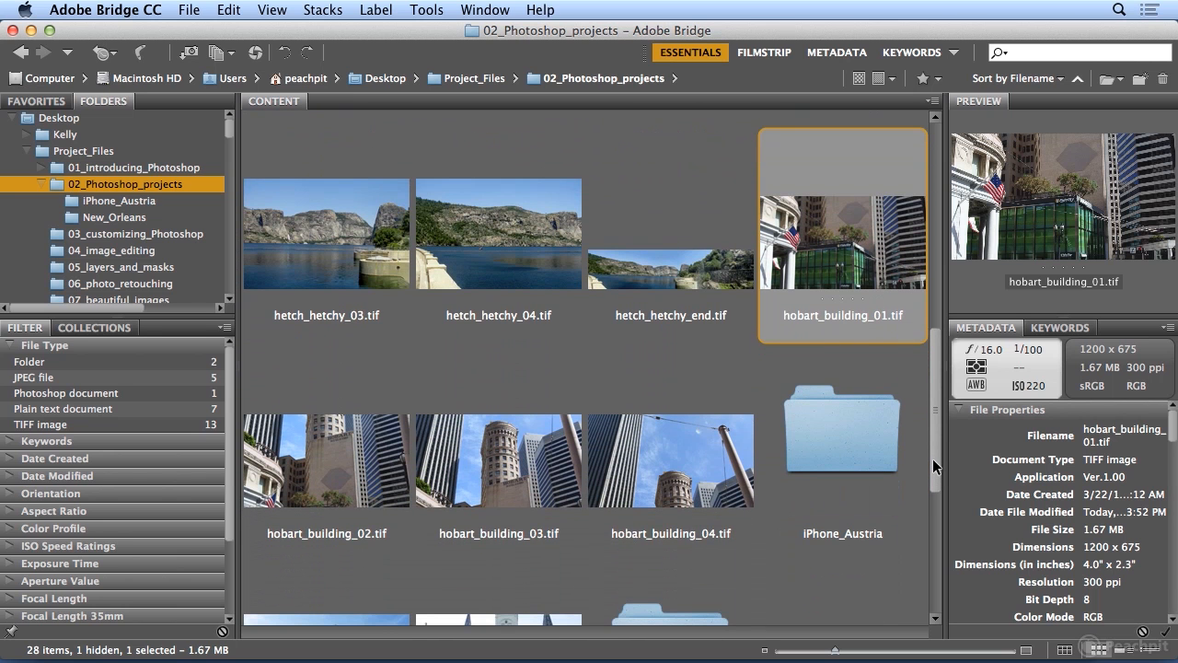
pyautogui.click(304, 474)
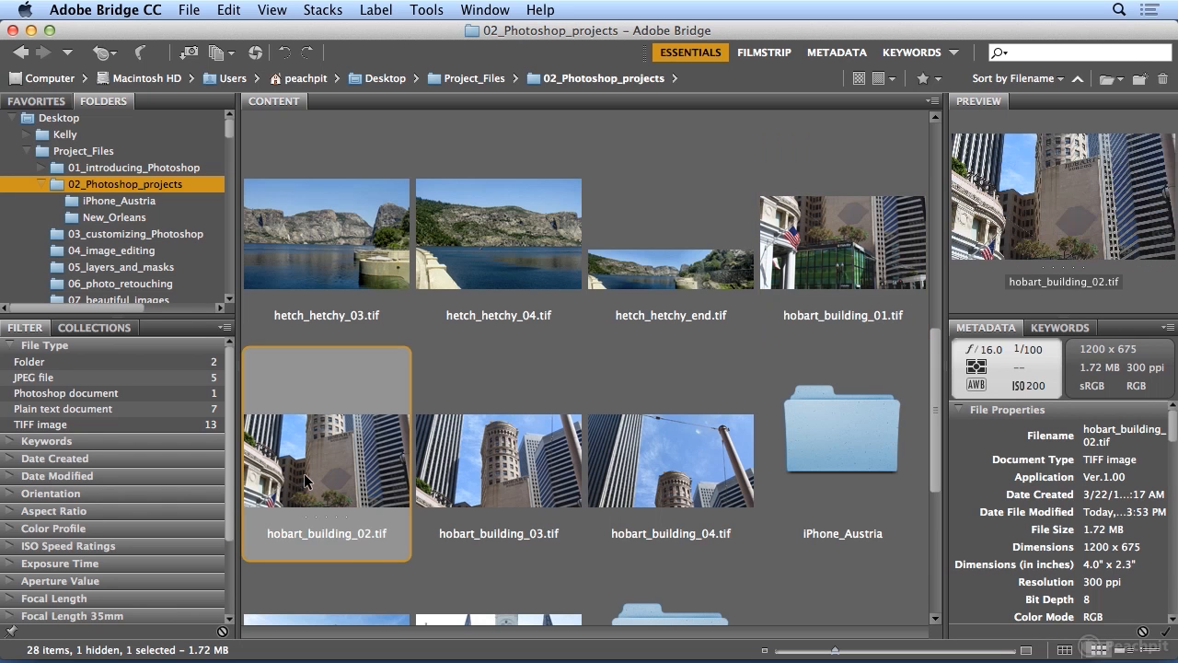
pyautogui.click(487, 476)
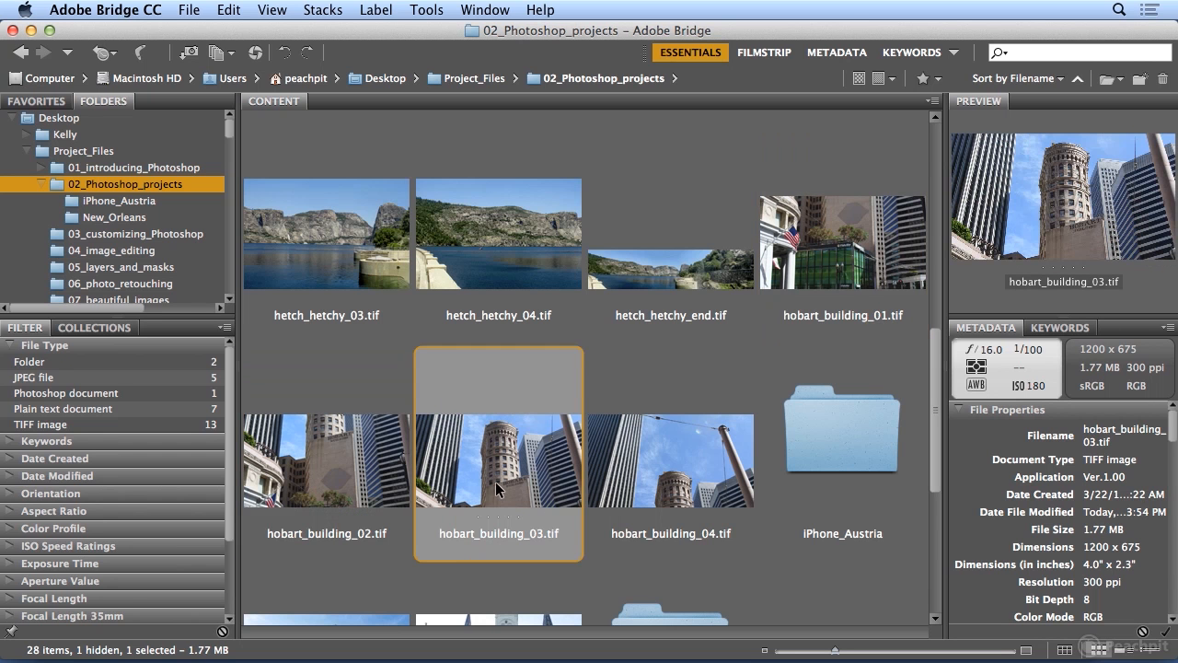
pyautogui.click(632, 466)
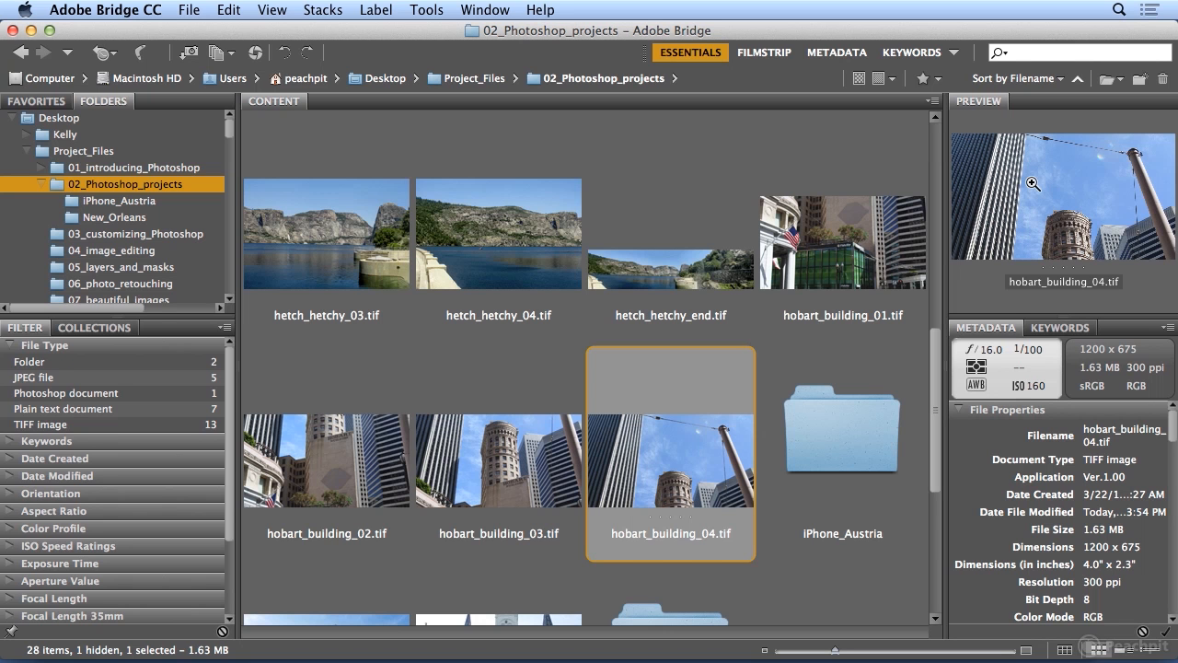
# Select the four images hobart_building_01.tif through hobart_building_04.tif together
pyautogui.click(467, 446)
pyautogui.click(727, 448)
pyautogui.keyDown('shift'); pyautogui.click(831, 247); pyautogui.keyUp('shift')
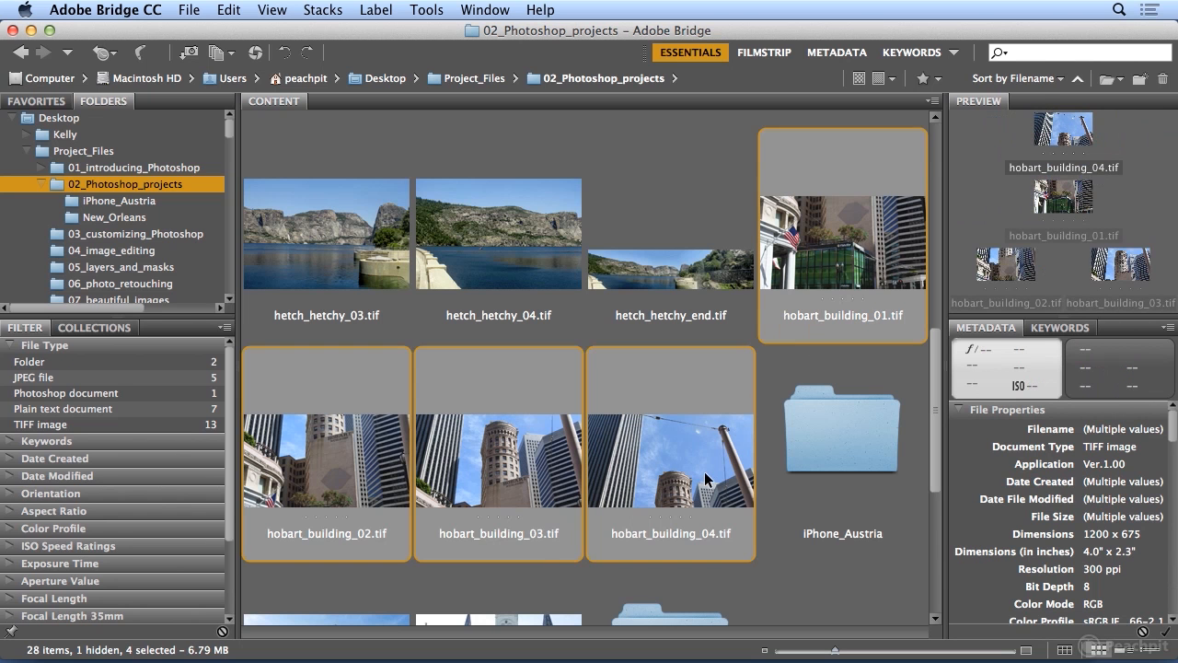
pyautogui.click(827, 251)
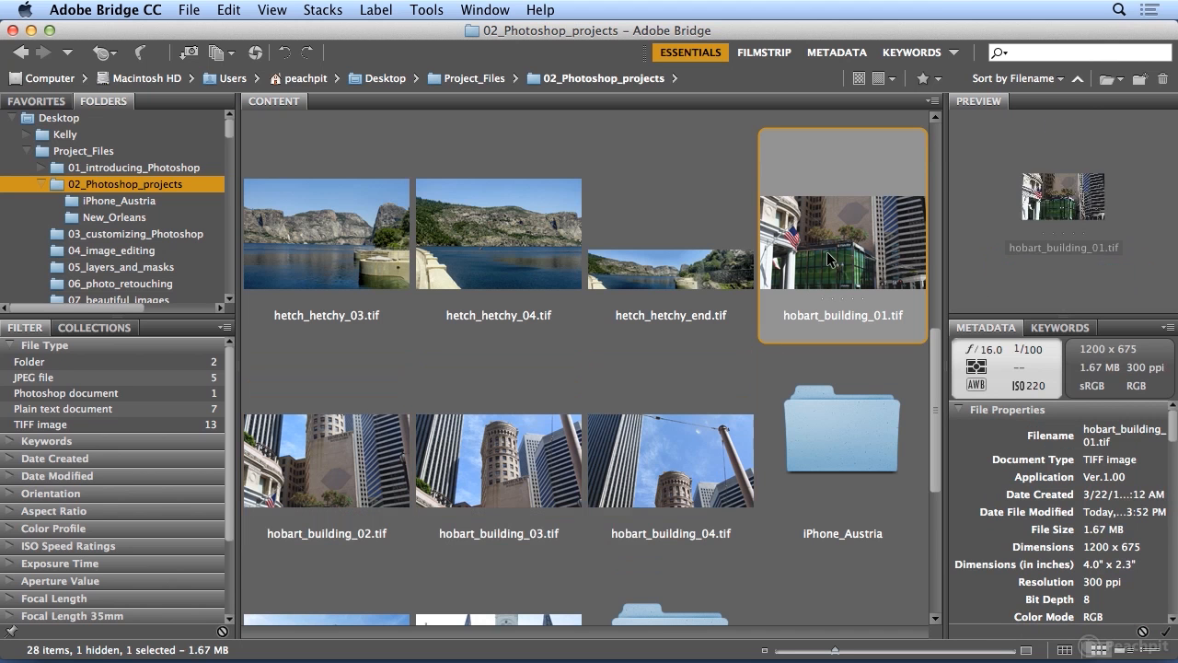
pyautogui.keyDown('shift'); pyautogui.click(713, 449); pyautogui.keyUp('shift')
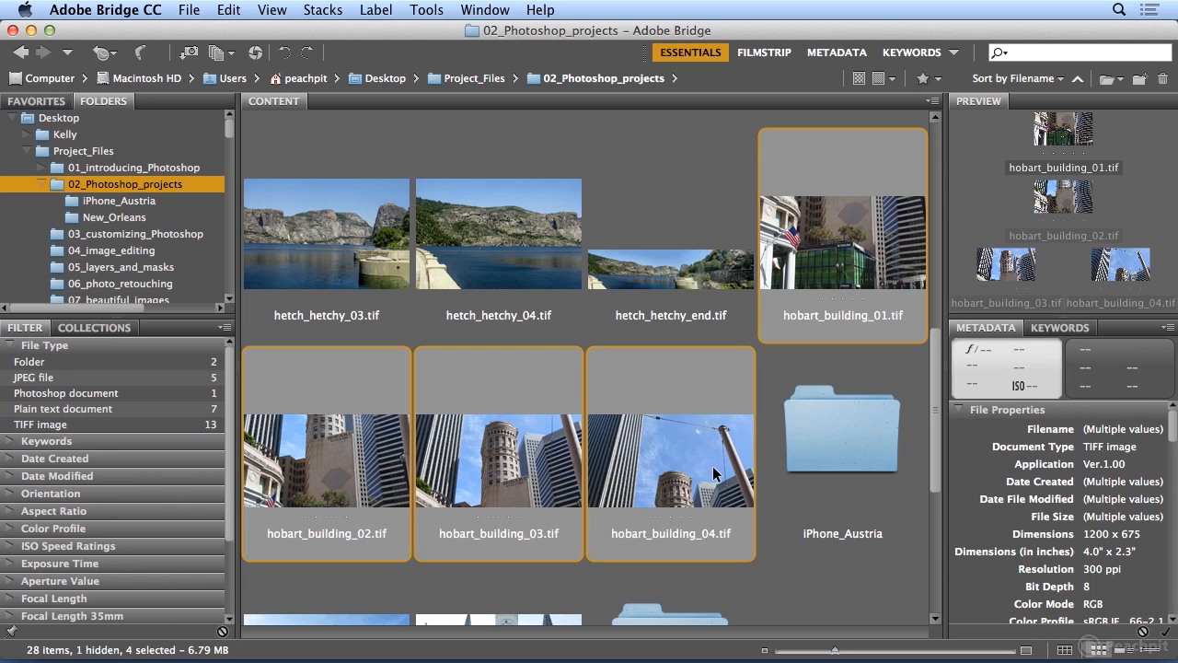
# Merge the four selected images into a panorama with Photomerge in Photoshop, using the Auto layout and Blend Images Together
pyautogui.click(429, 10)
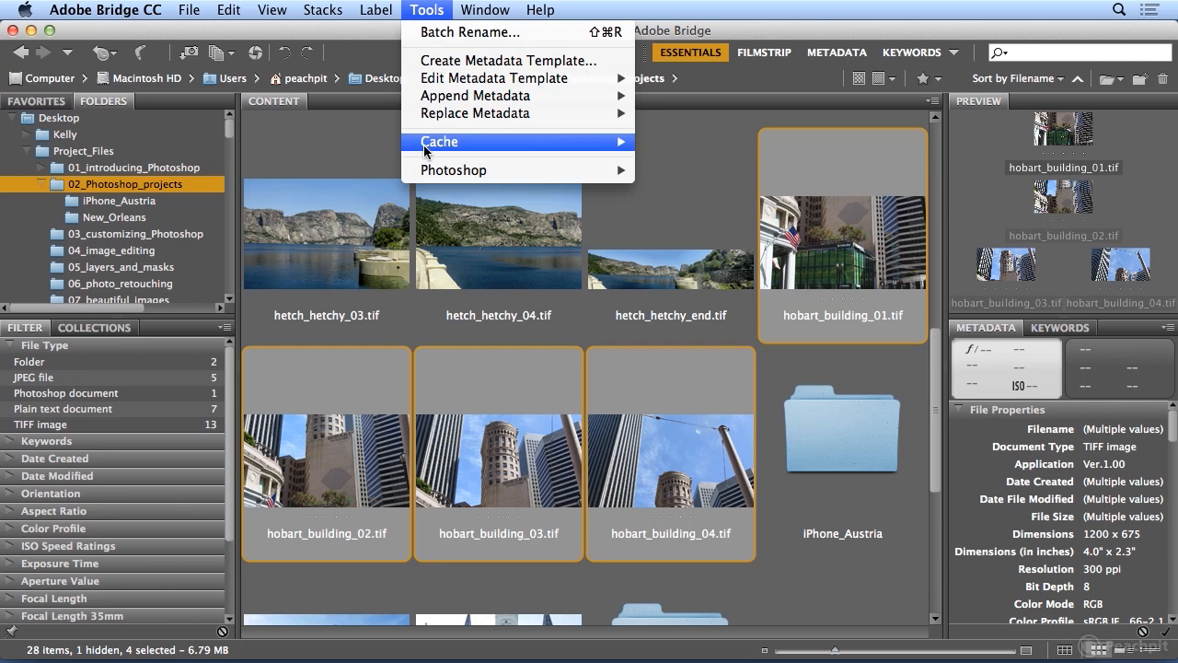
pyautogui.moveTo(442, 171)
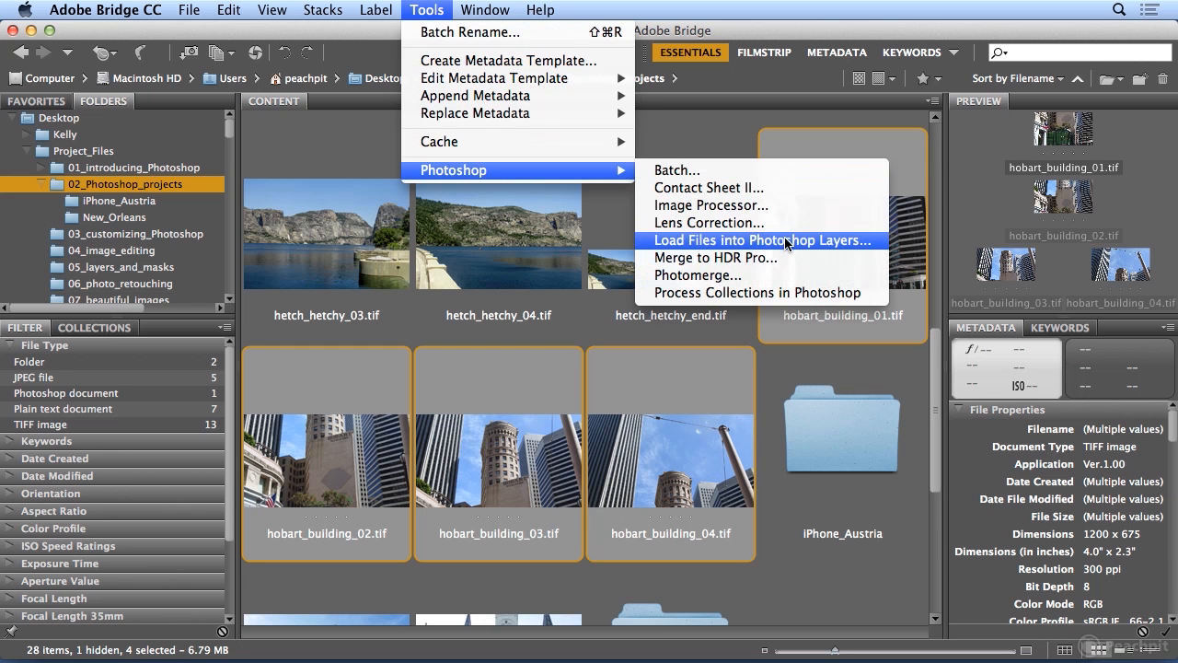
pyautogui.click(784, 275)
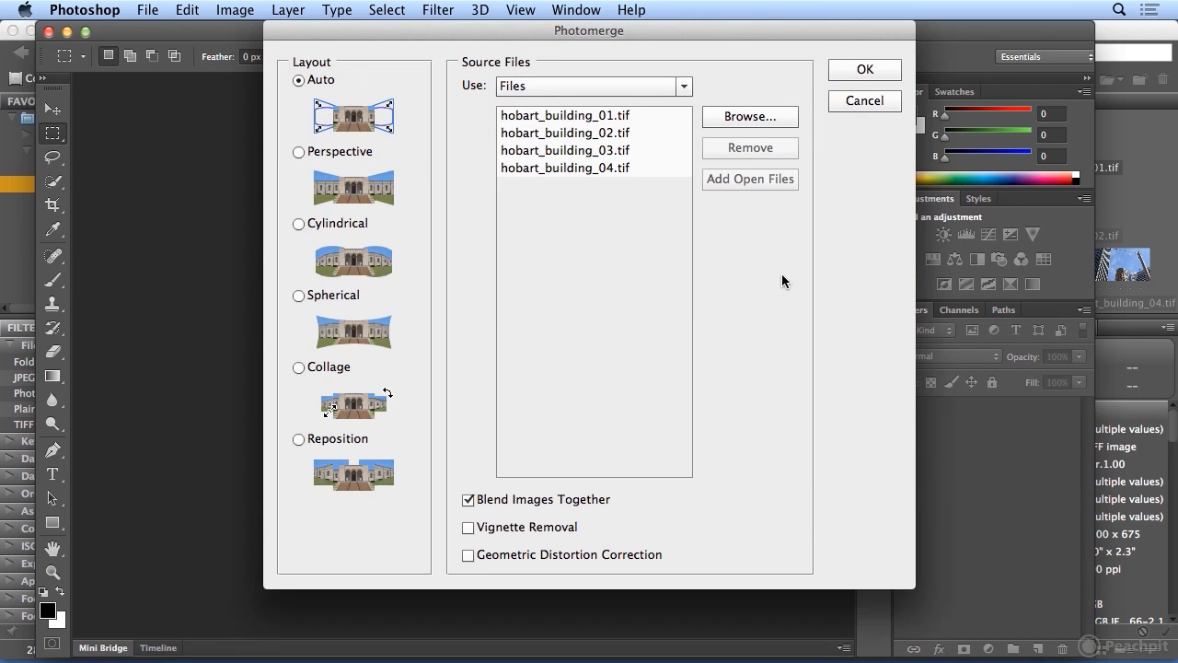
pyautogui.click(831, 70)
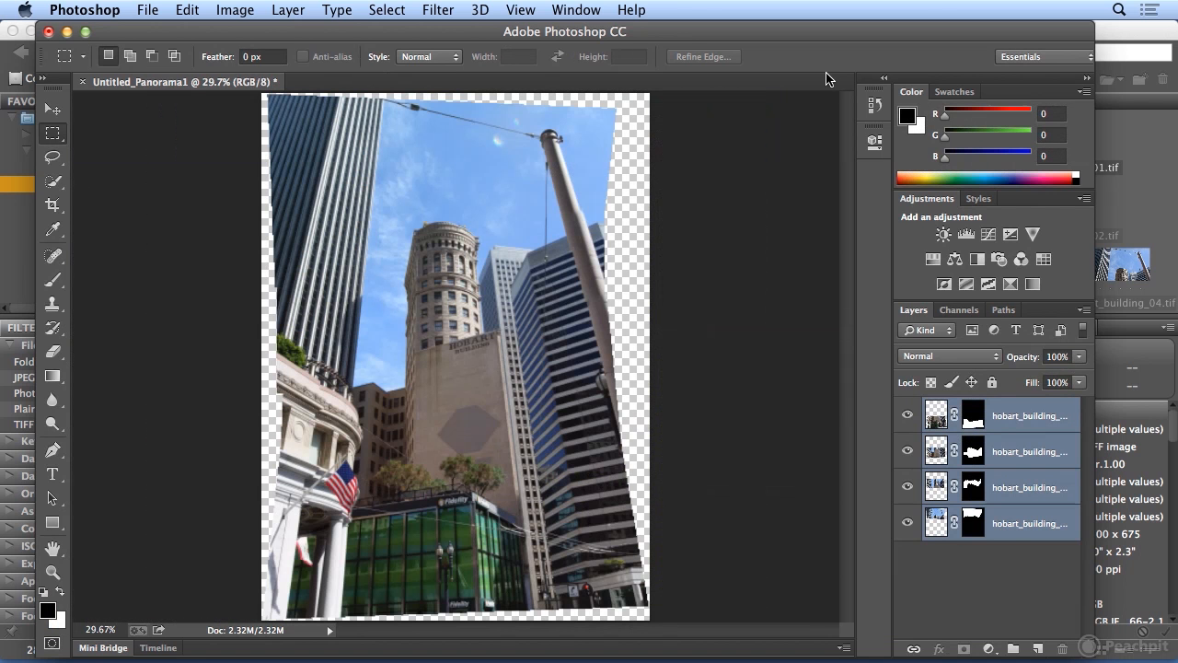
# Enlarge the Photoshop window and shrink the panorama's crop box evenly around its center to about 4.29 by 6.37 inches
pyautogui.click(87, 33)
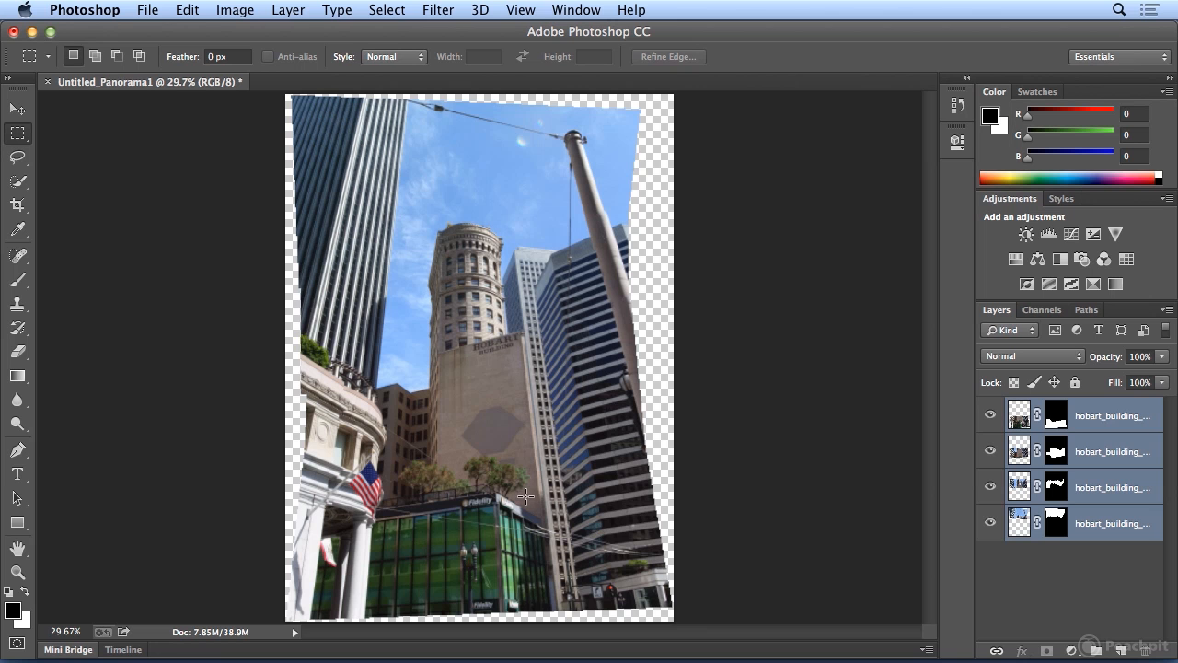
pyautogui.press('c')
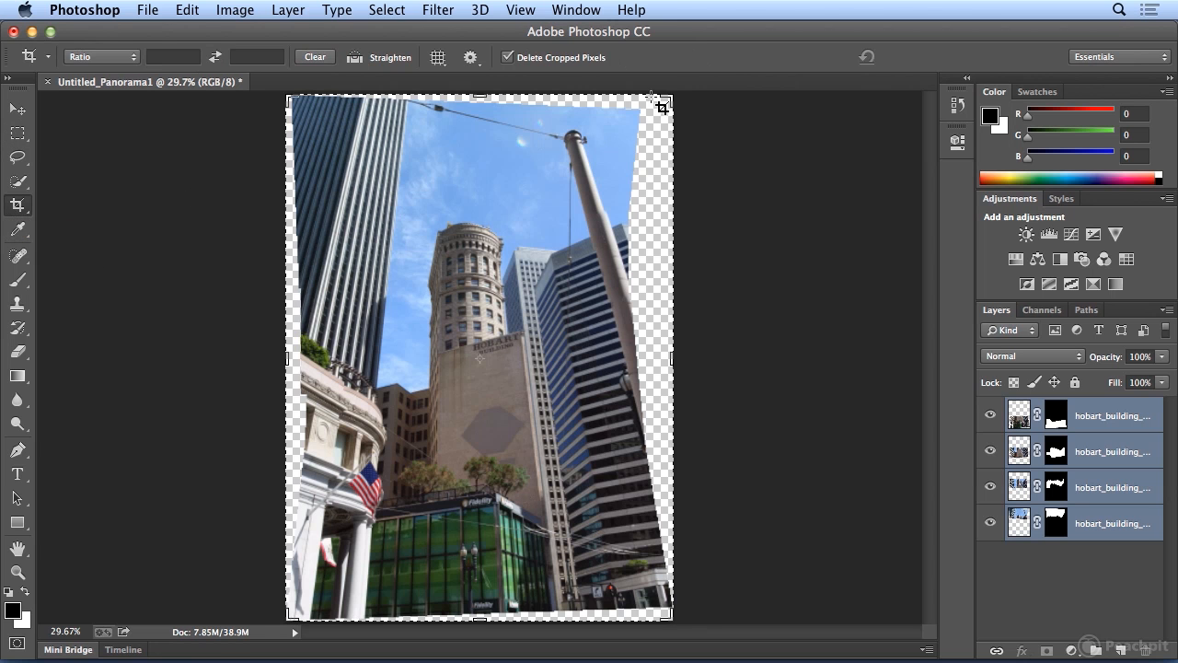
pyautogui.moveTo(665, 96); pyautogui.dragTo(647, 97)
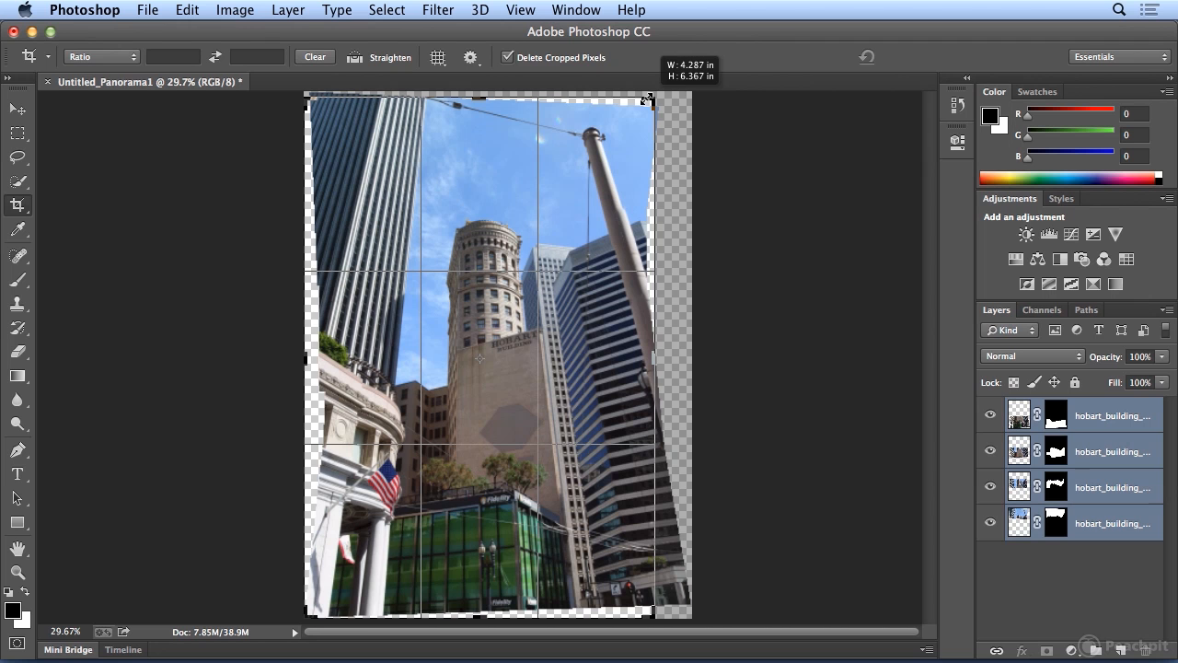
pyautogui.moveTo(647, 98); pyautogui.dragTo(648, 102)
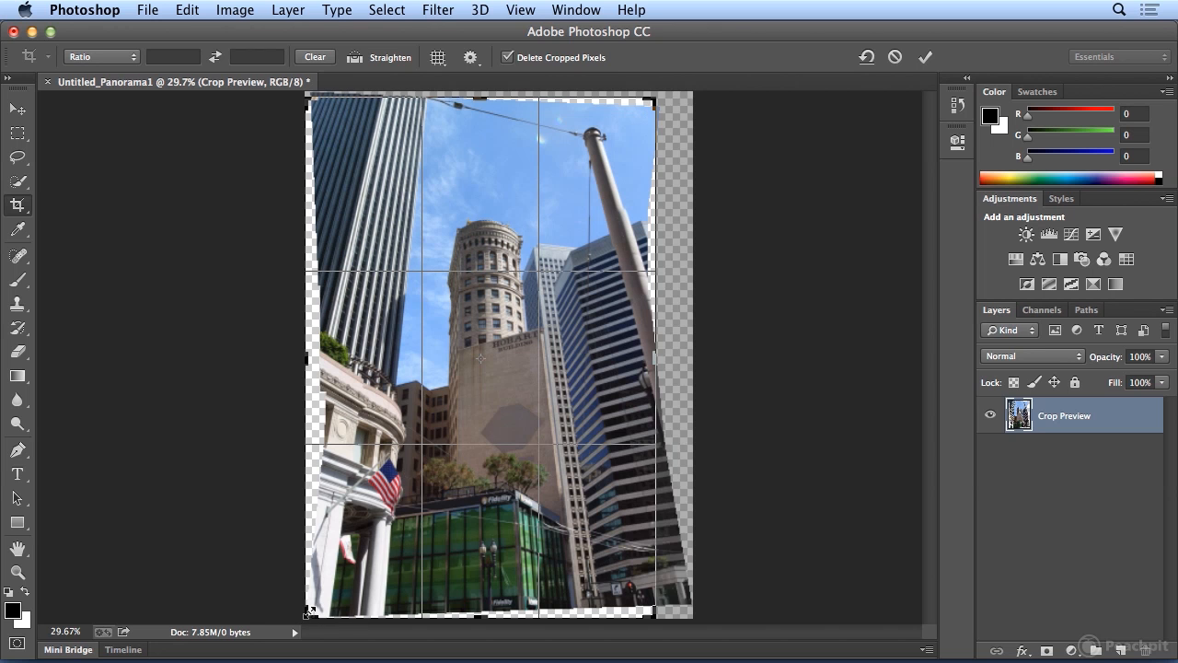
pyautogui.moveTo(311, 610); pyautogui.dragTo(312, 610)
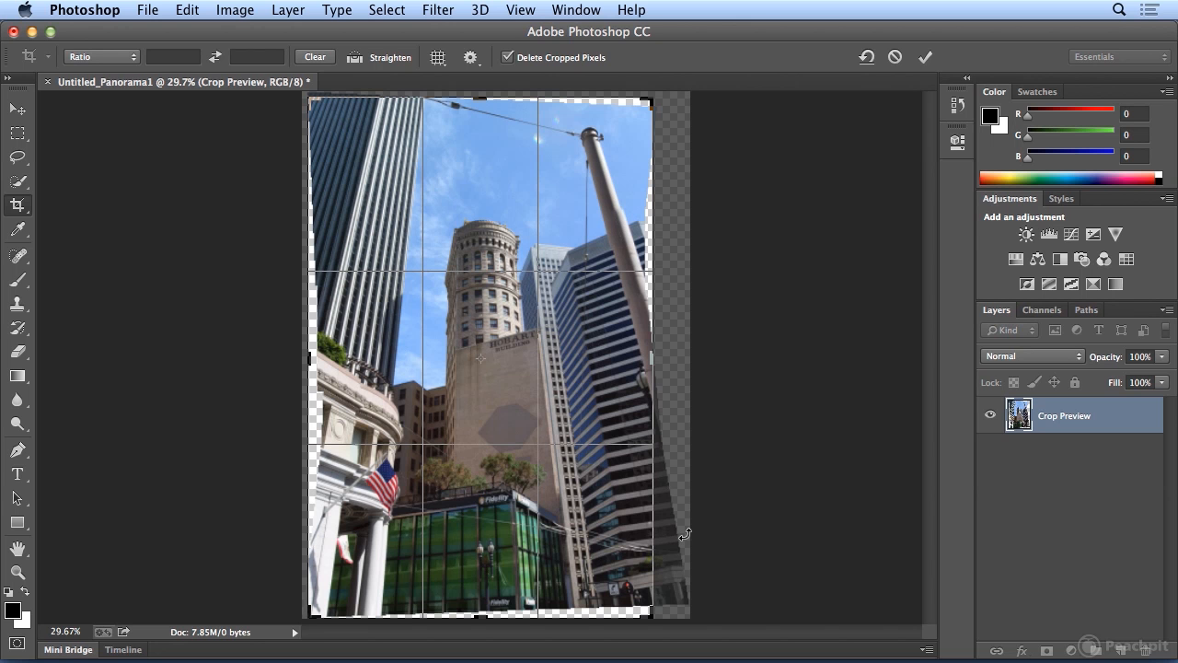
# Rotate the image slightly clockwise within the crop box, fine-tune the crop edges, and apply the crop
pyautogui.moveTo(684, 534); pyautogui.dragTo(682, 545)
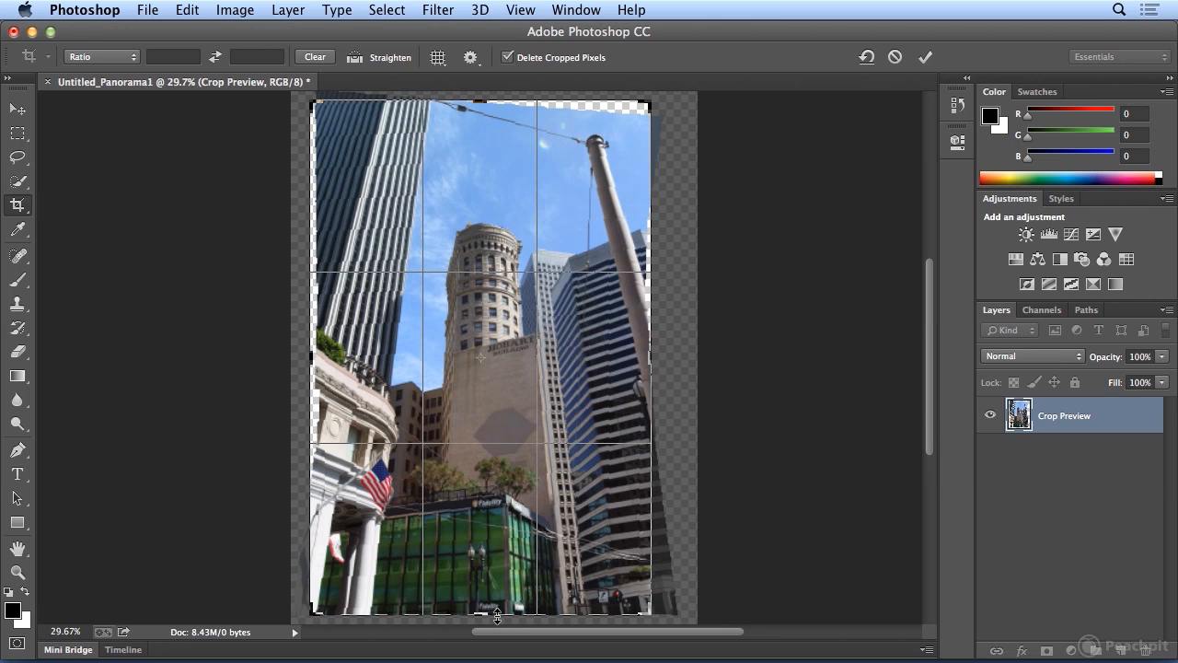
pyautogui.moveTo(310, 362); pyautogui.dragTo(305, 361)
pyautogui.moveTo(477, 101); pyautogui.dragTo(476, 98)
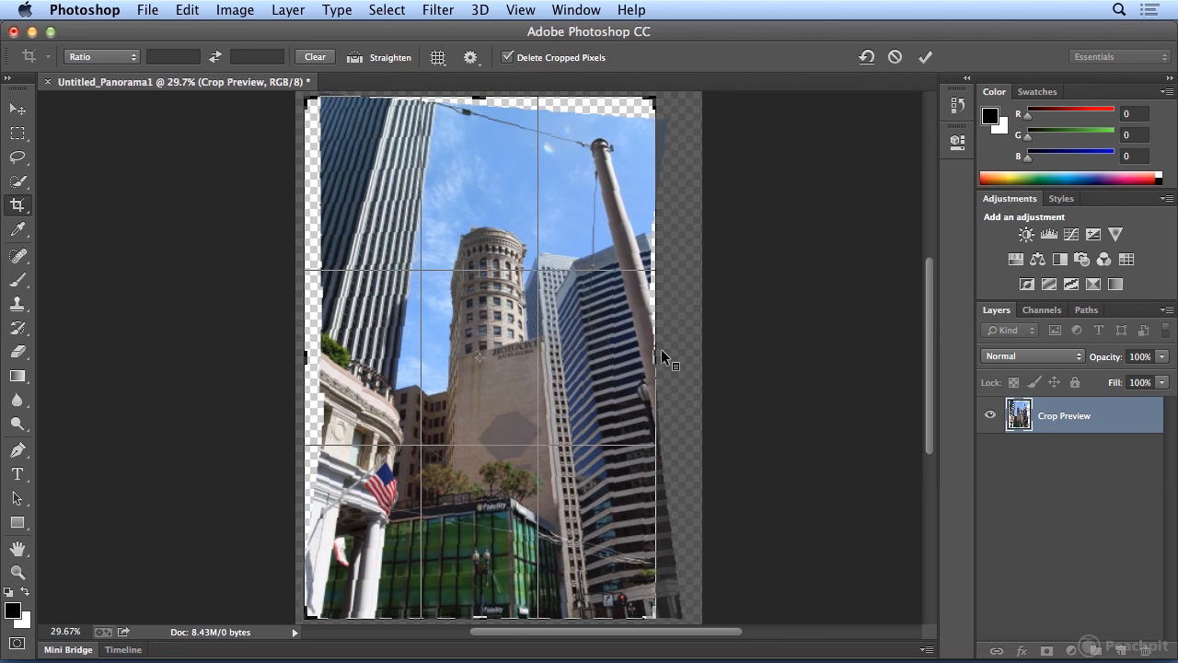
pyautogui.moveTo(654, 349); pyautogui.dragTo(656, 347)
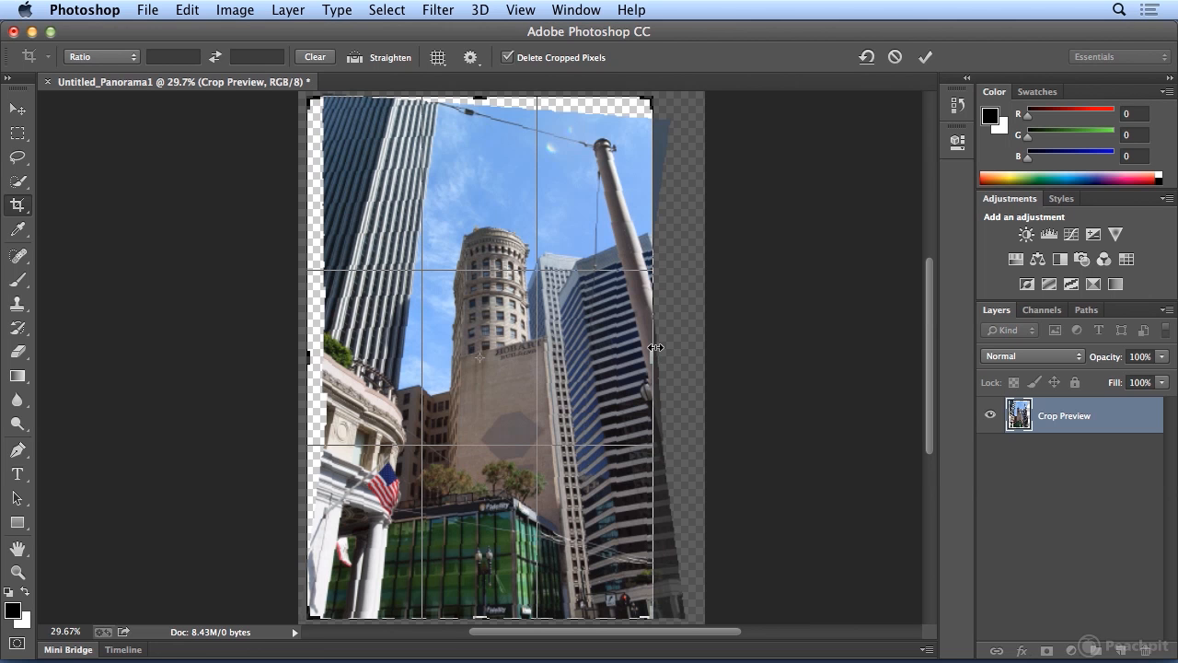
pyautogui.click(926, 61)
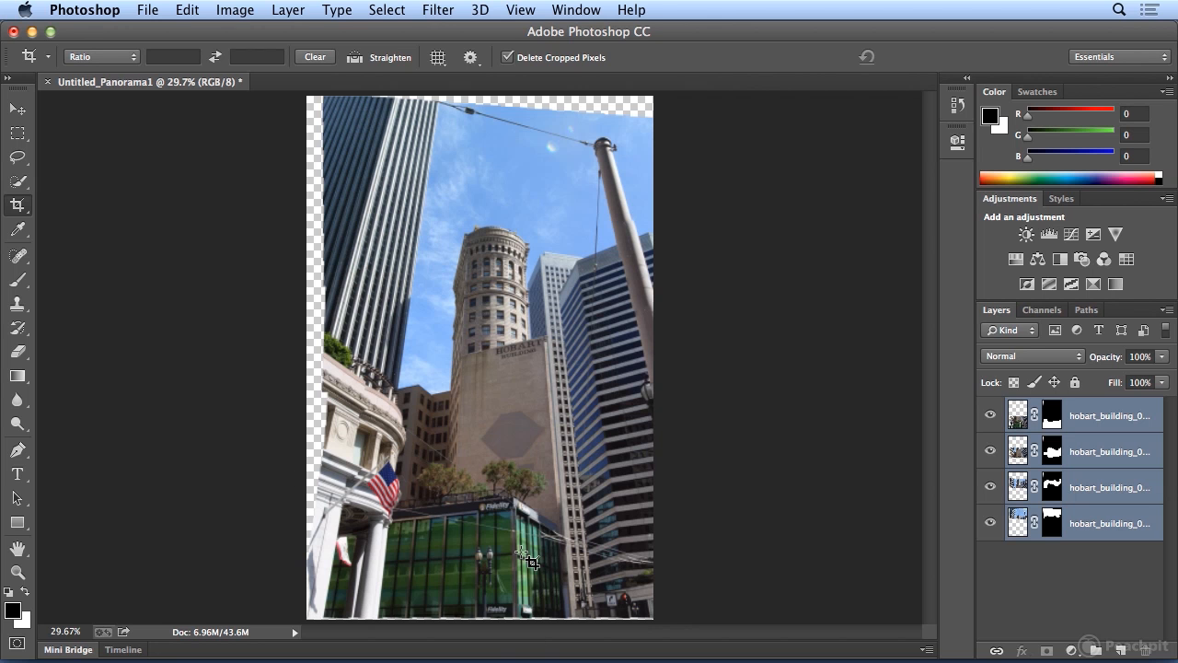
# Crop the panorama again to trim the thin transparent strip along its bottom edge
pyautogui.moveTo(310, 92); pyautogui.dragTo(722, 627)
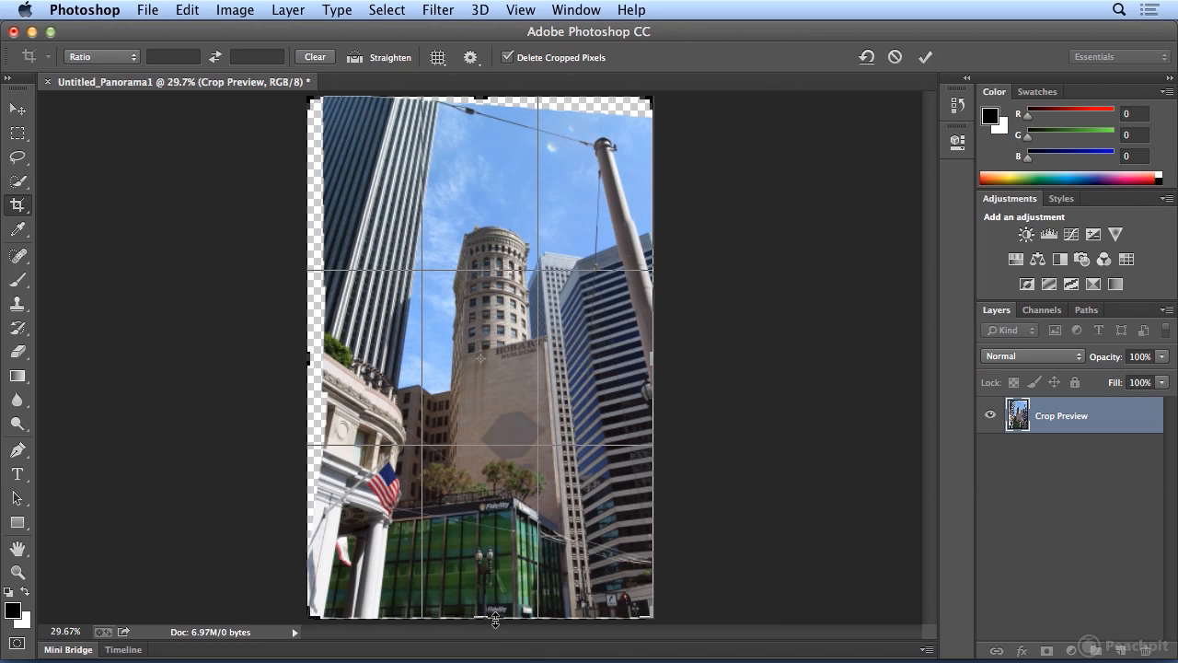
pyautogui.moveTo(495, 621); pyautogui.dragTo(497, 619)
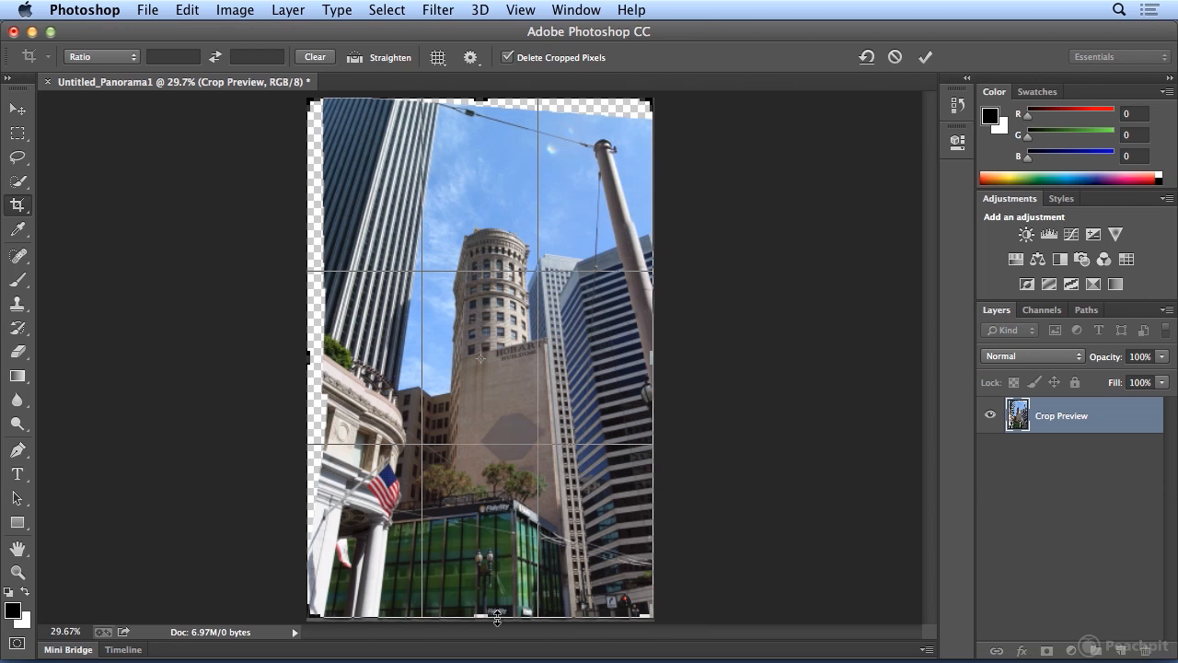
pyautogui.press('Return')
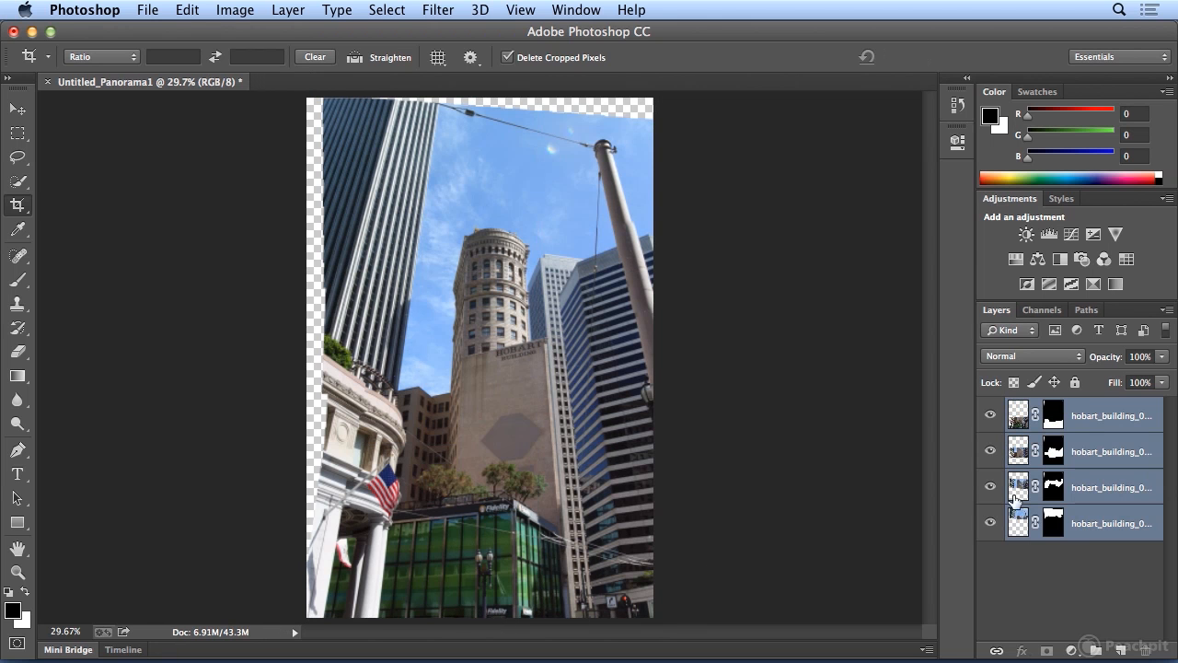
# Turn the masks of the top three layers off and on again to examine how the images are blended
pyautogui.keyDown('shift'); pyautogui.click(1055, 416); pyautogui.keyUp('shift')
pyautogui.keyDown('shift'); pyautogui.click(1056, 416); pyautogui.keyUp('shift')
pyautogui.keyDown('shift'); pyautogui.click(1055, 451); pyautogui.keyUp('shift')
pyautogui.keyDown('shift'); pyautogui.click(1054, 451); pyautogui.keyUp('shift')
pyautogui.keyDown('shift'); pyautogui.click(1055, 487); pyautogui.keyUp('shift')
pyautogui.keyDown('shift'); pyautogui.click(1055, 489); pyautogui.keyUp('shift')
# Flatten the panorama's layers into a single background
pyautogui.click(277, 13)
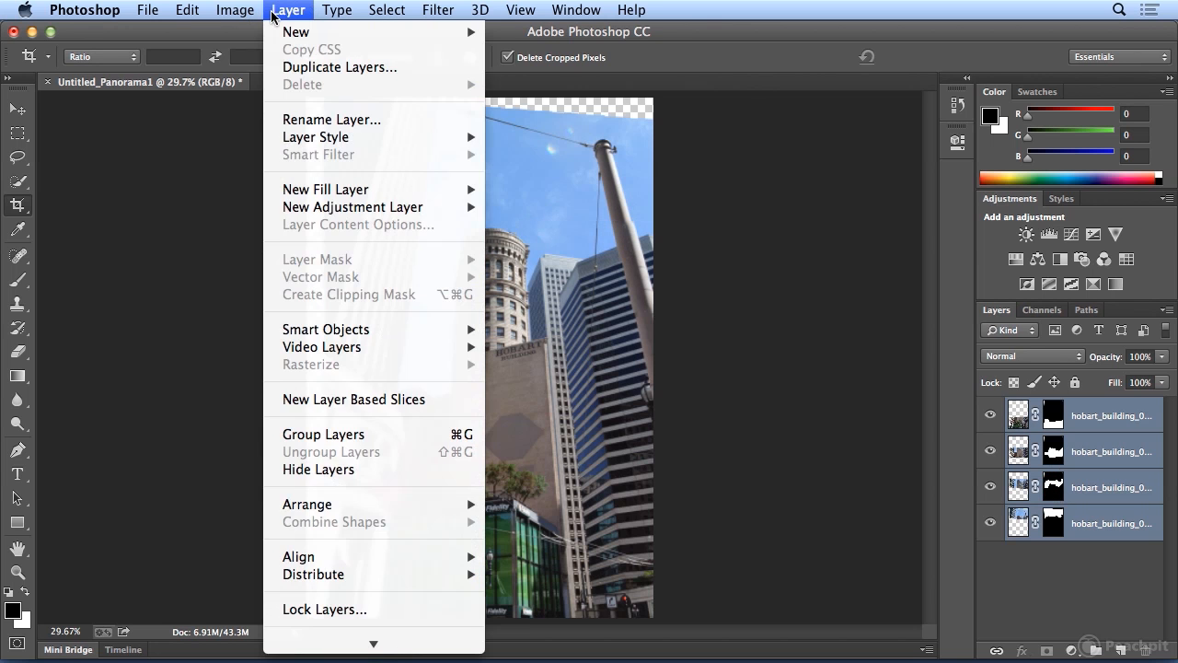
pyautogui.moveTo(410, 659)
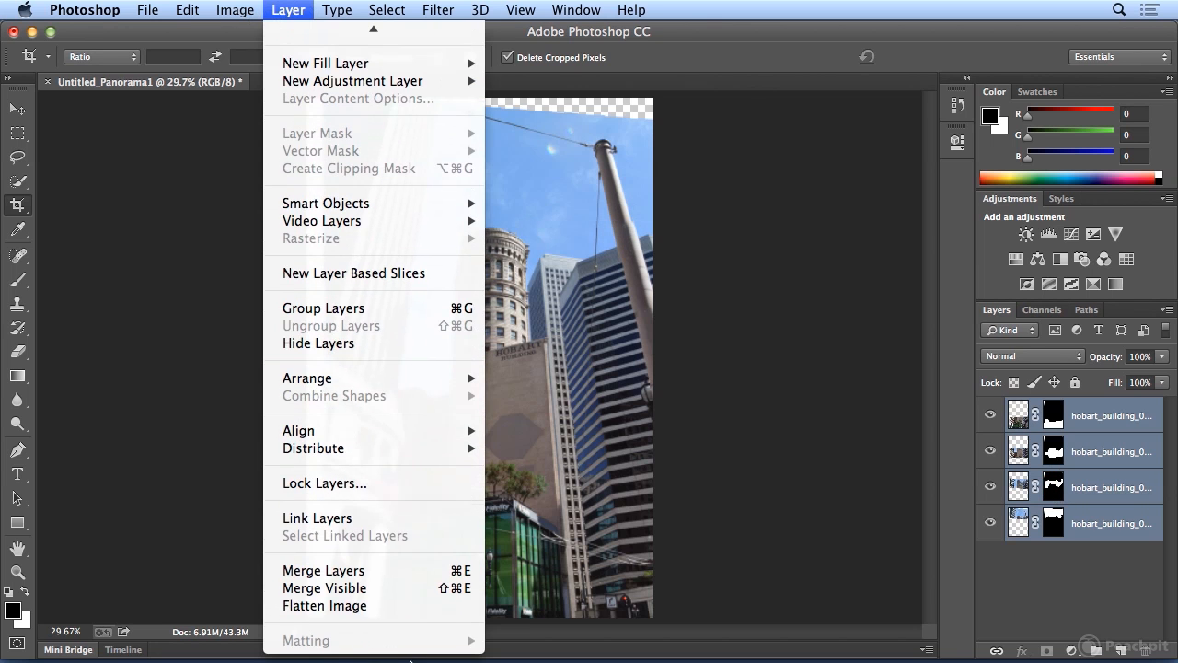
pyautogui.click(373, 611)
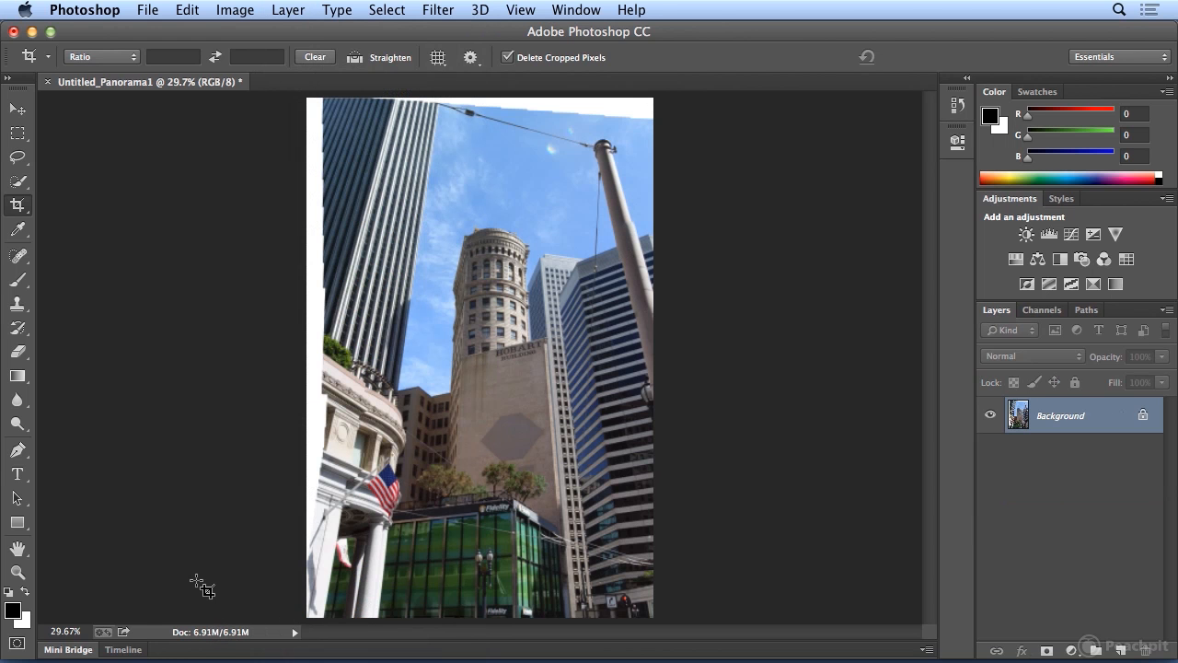
# Switch from the Quick Selection tool to the Magic Wand tool
pyautogui.click(27, 187)
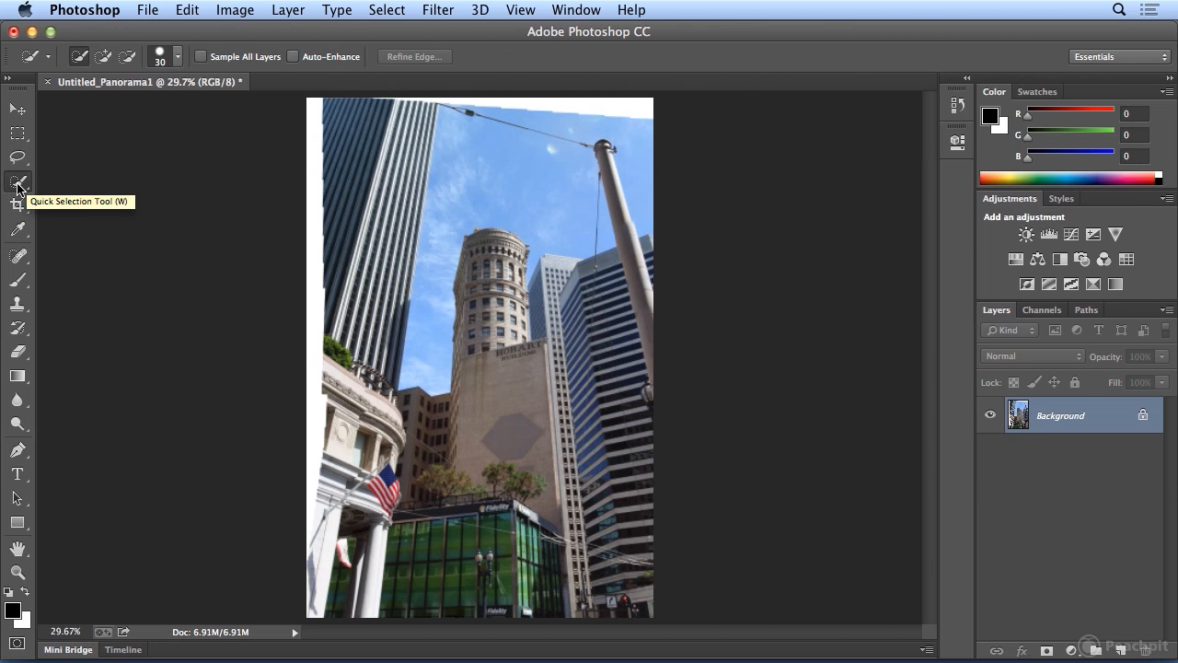
pyautogui.click(17, 188)
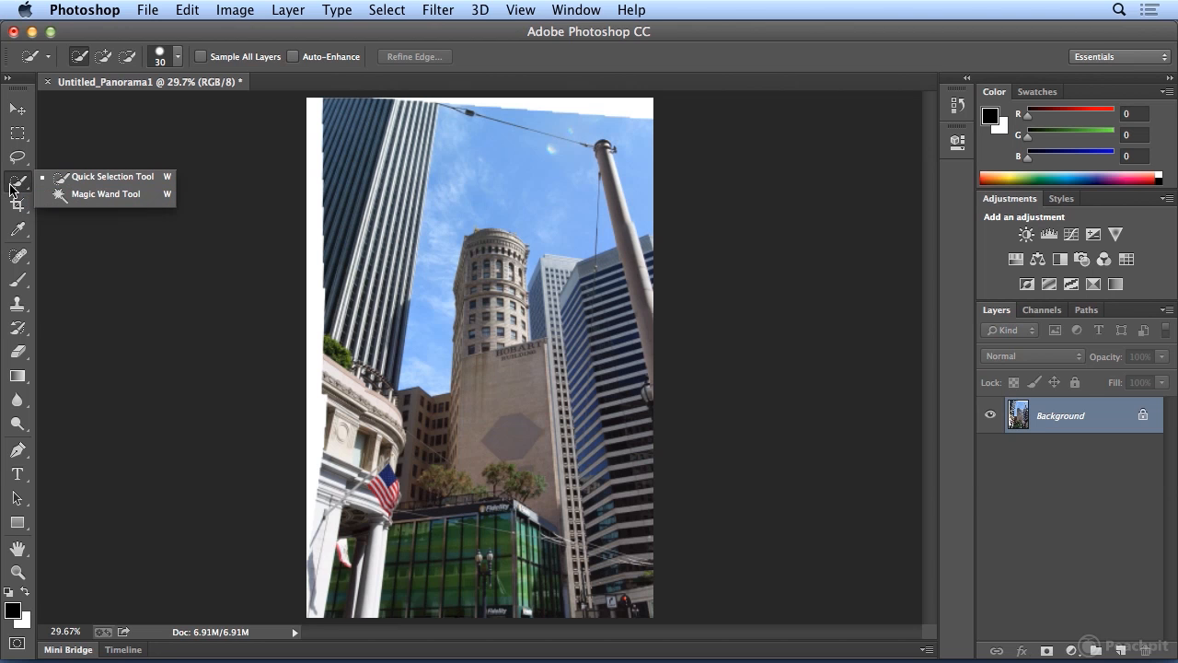
pyautogui.click(59, 201)
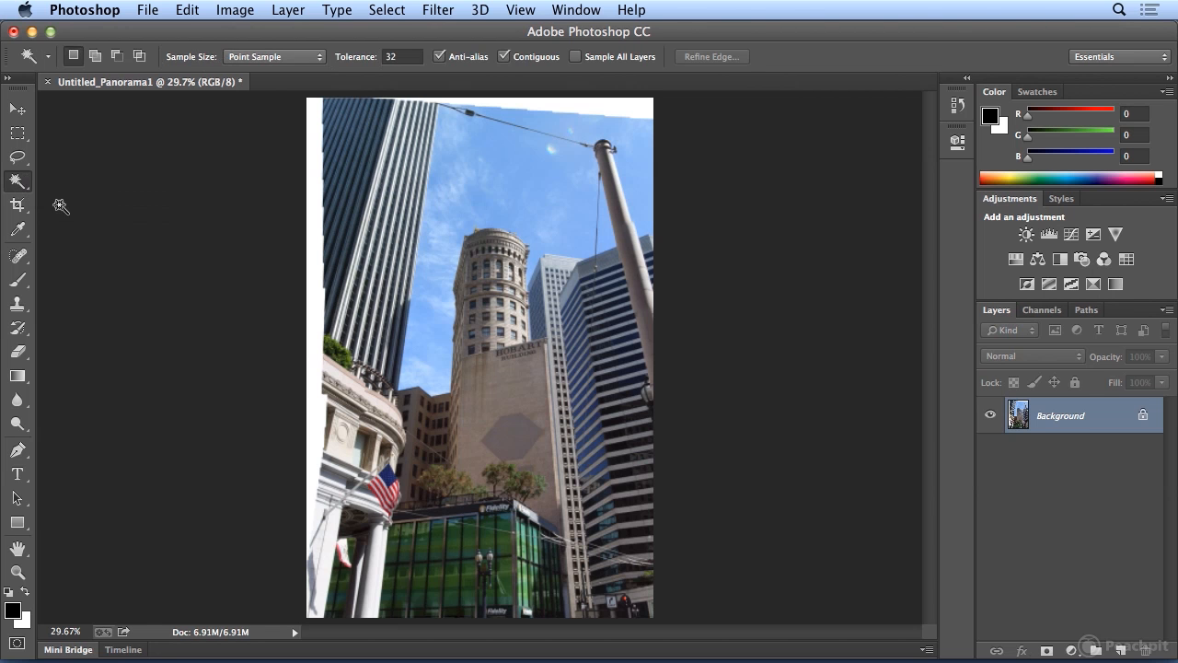
# Try to select the white border above the sky with the Magic Wand at tolerance 32, and clear the selection
pyautogui.click(569, 110)
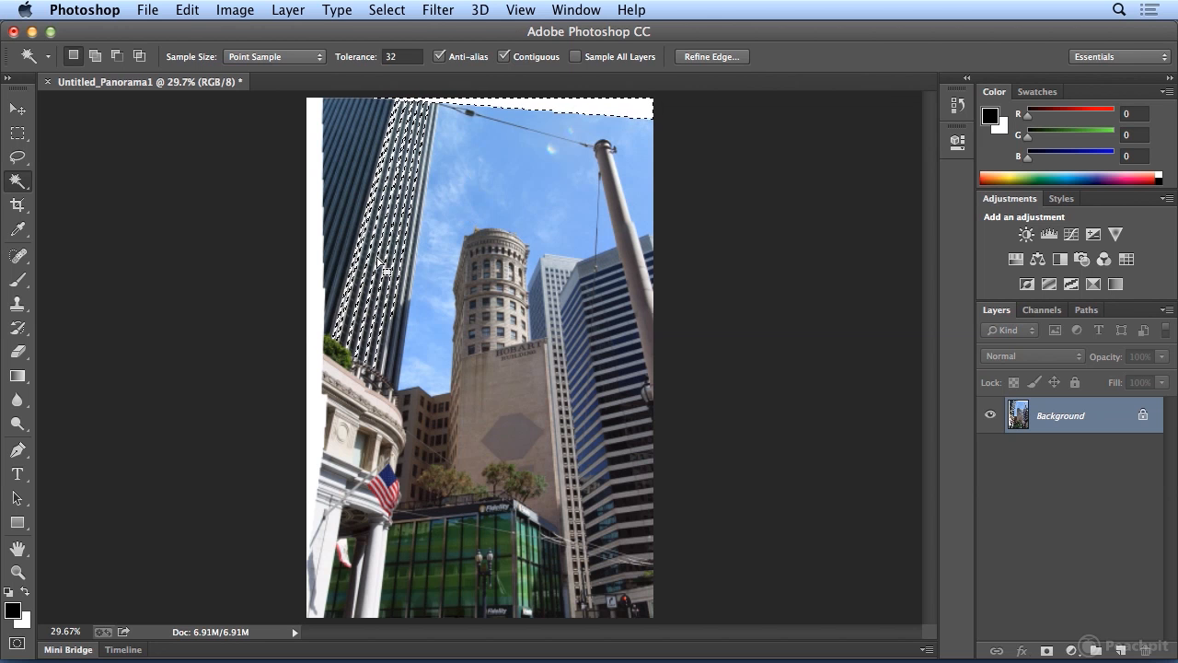
pyautogui.click(389, 10)
pyautogui.click(391, 50)
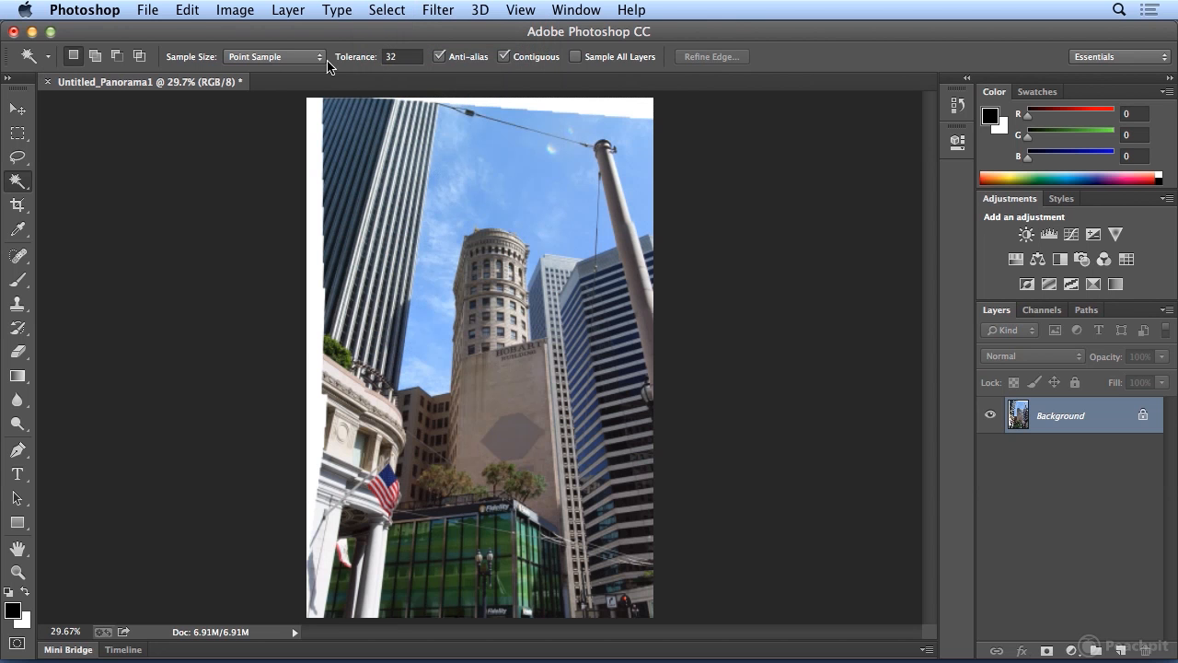
# Set the Magic Wand tolerance to 1 and select the white border above the sky
pyautogui.click(414, 54)
pyautogui.write('0')
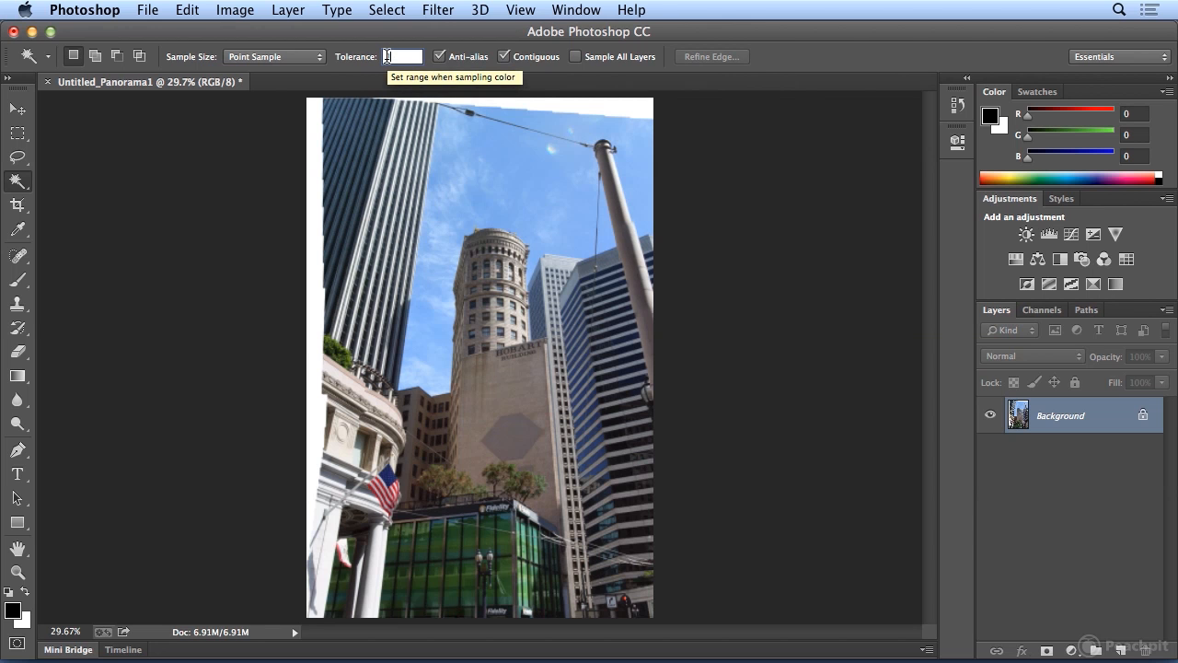
pyautogui.click(552, 108)
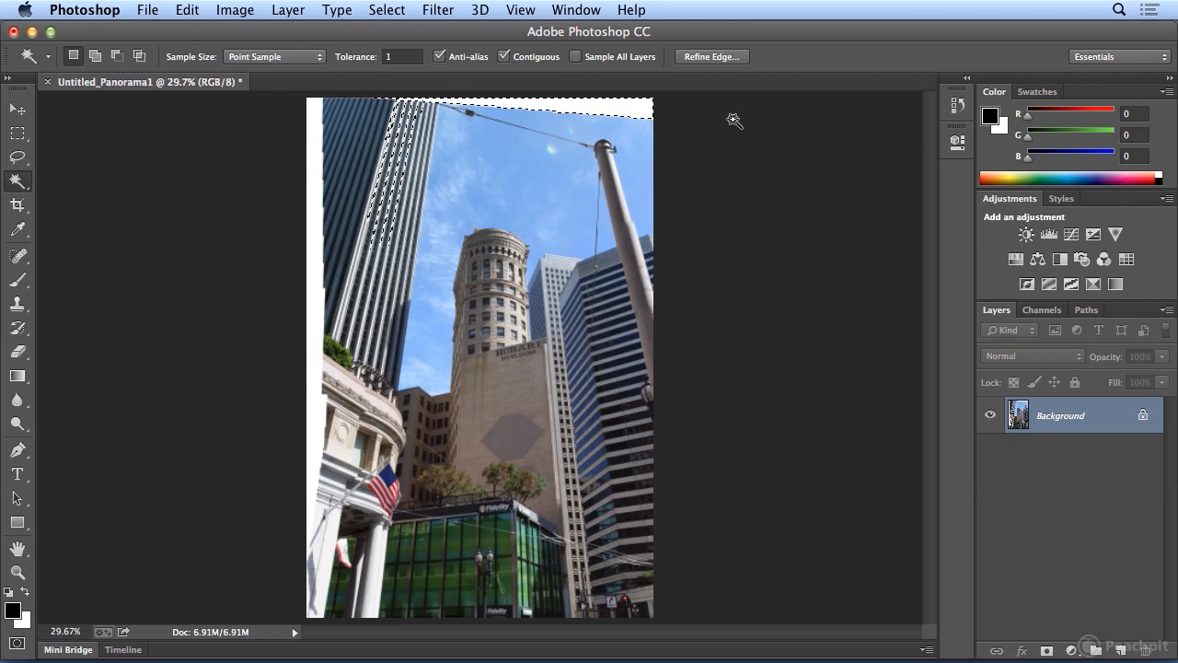
# Expand the selection of the white border above the sky by 10 pixels
pyautogui.click(386, 9)
pyautogui.moveTo(411, 260)
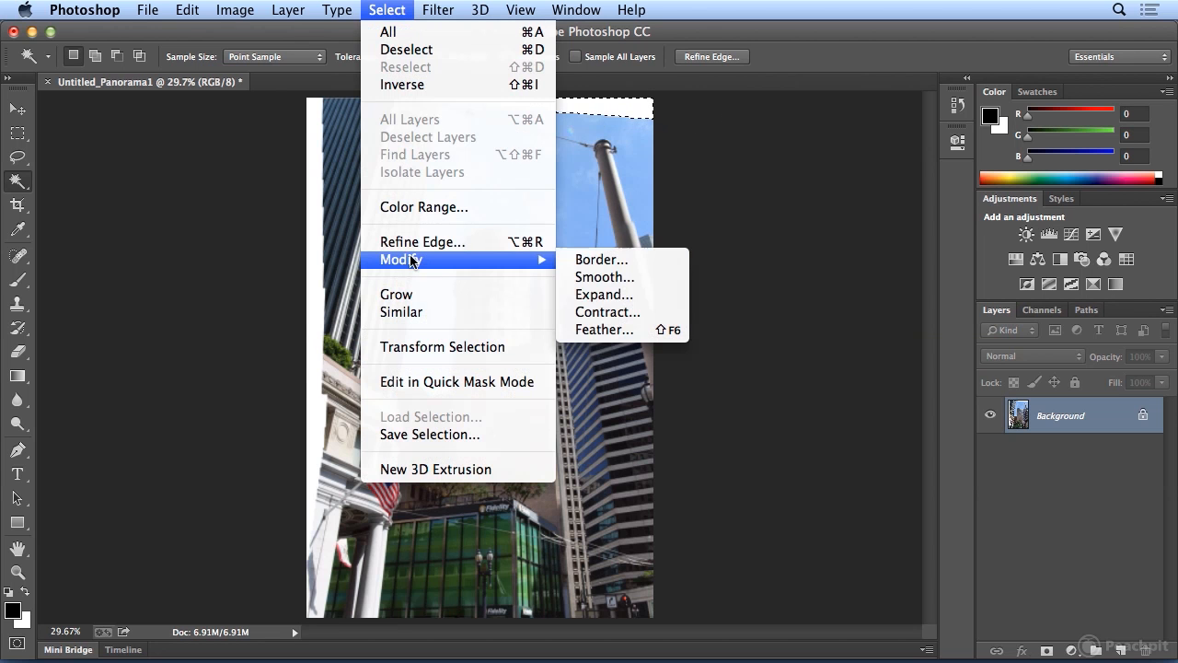
pyautogui.click(637, 295)
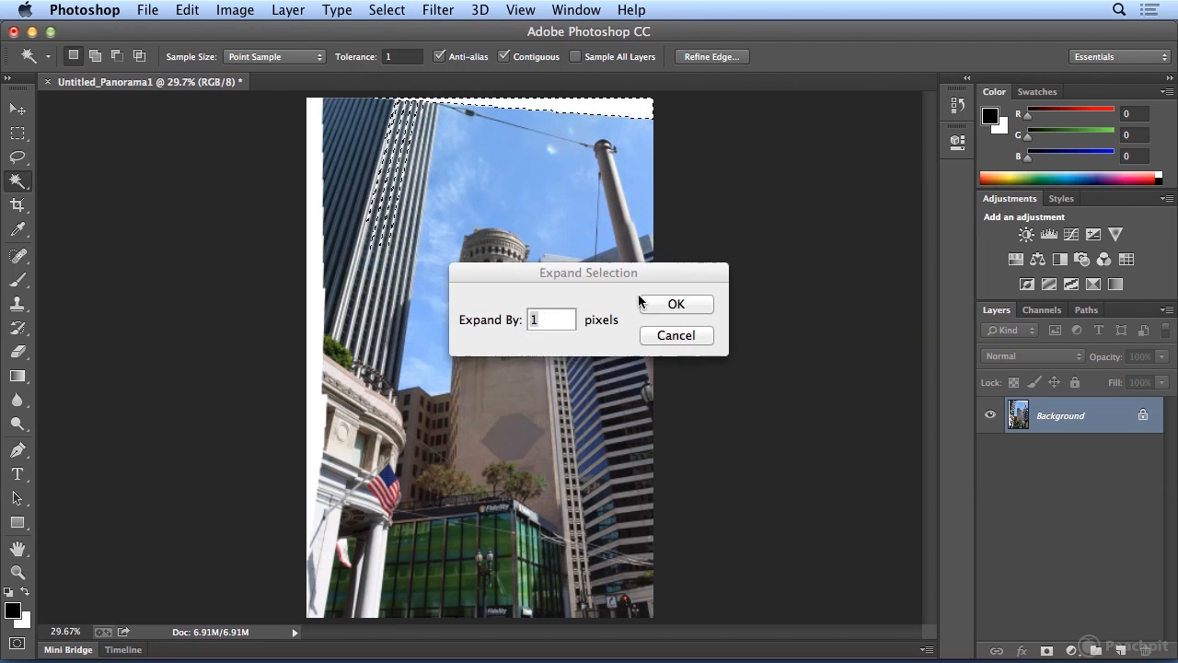
pyautogui.write('10')
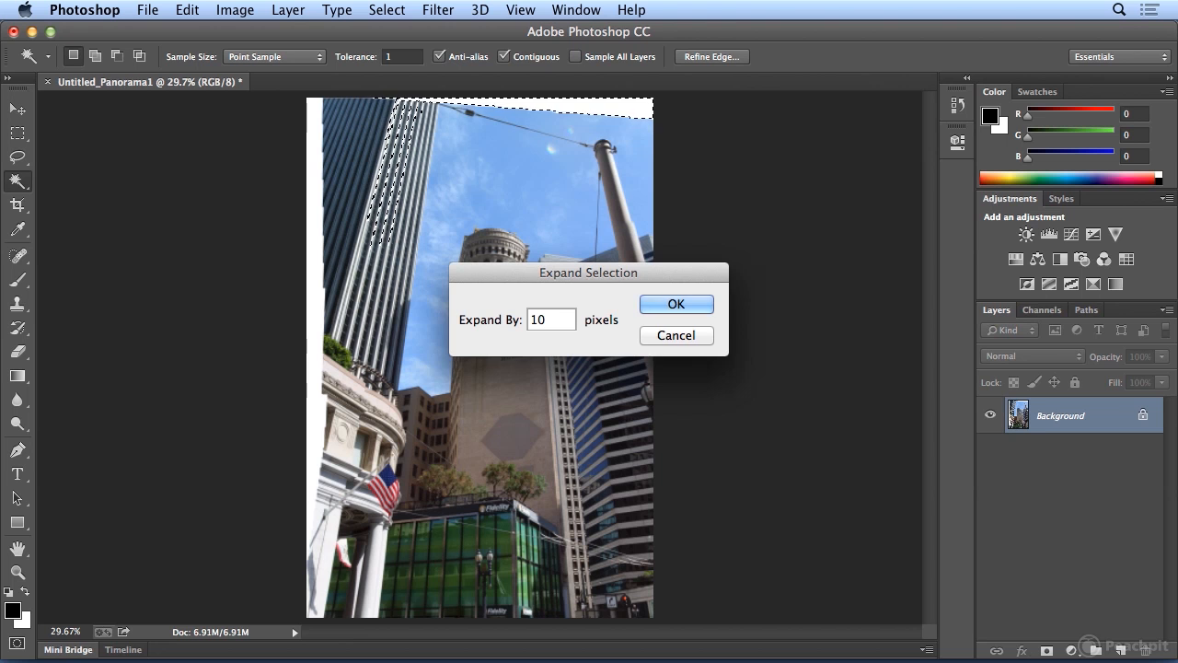
pyautogui.click(644, 304)
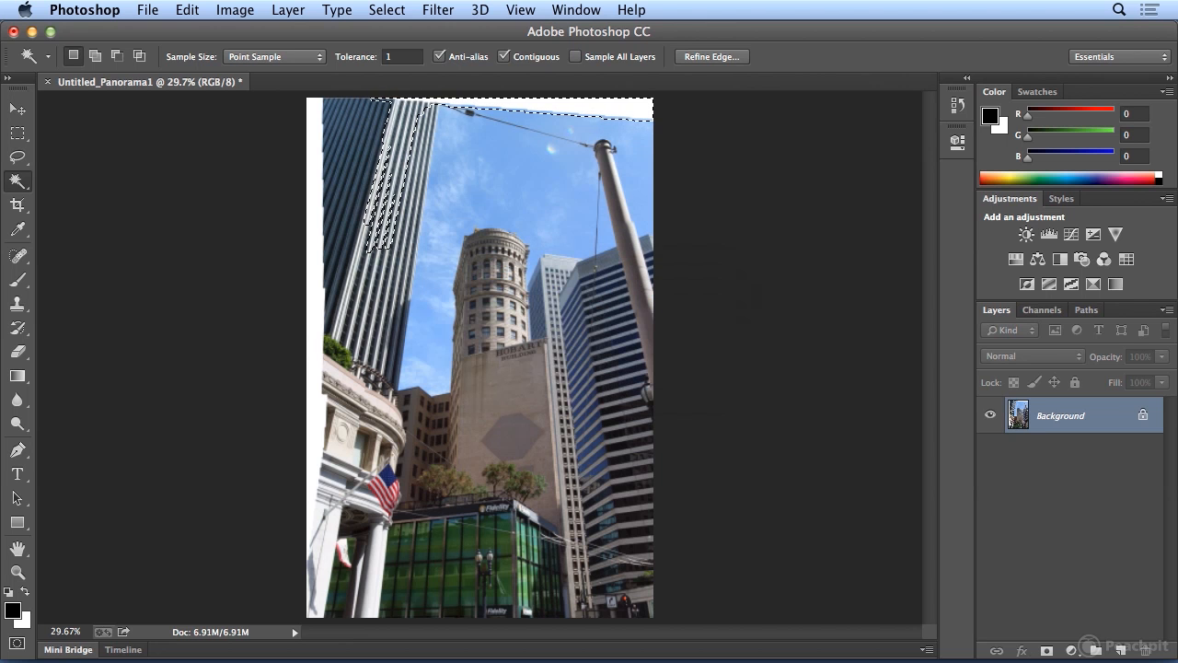
# Fill the selected border above the sky using Content-Aware in Normal mode at 100% opacity, and deselect it
pyautogui.click(186, 9)
pyautogui.click(221, 310)
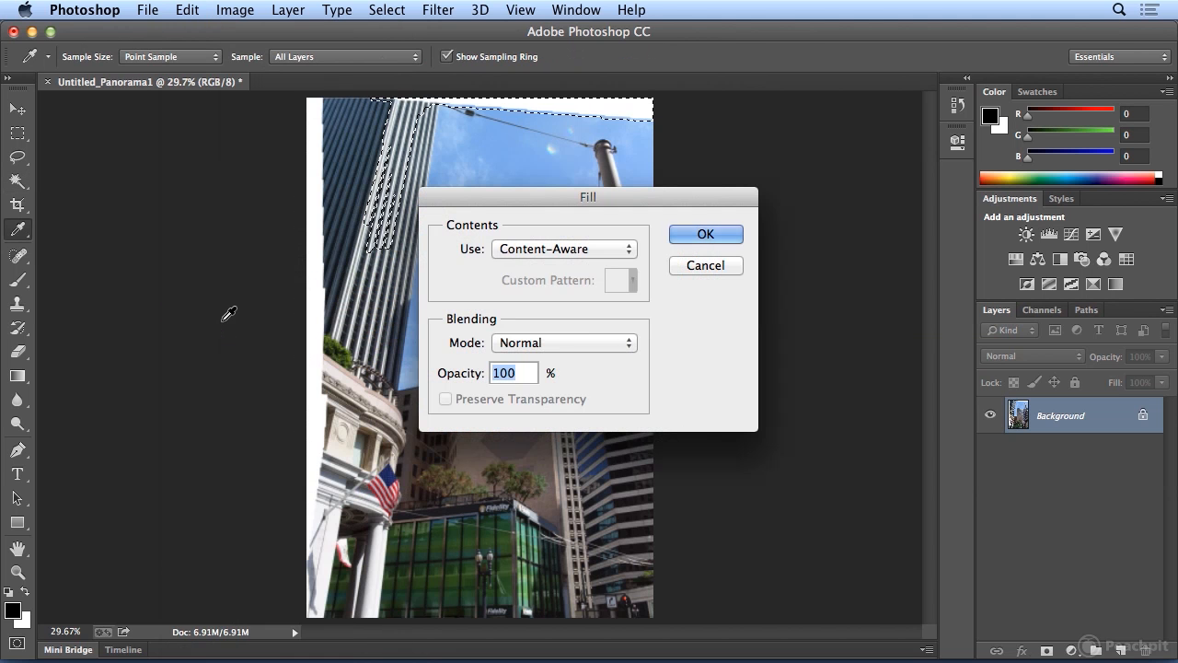
pyautogui.click(607, 251)
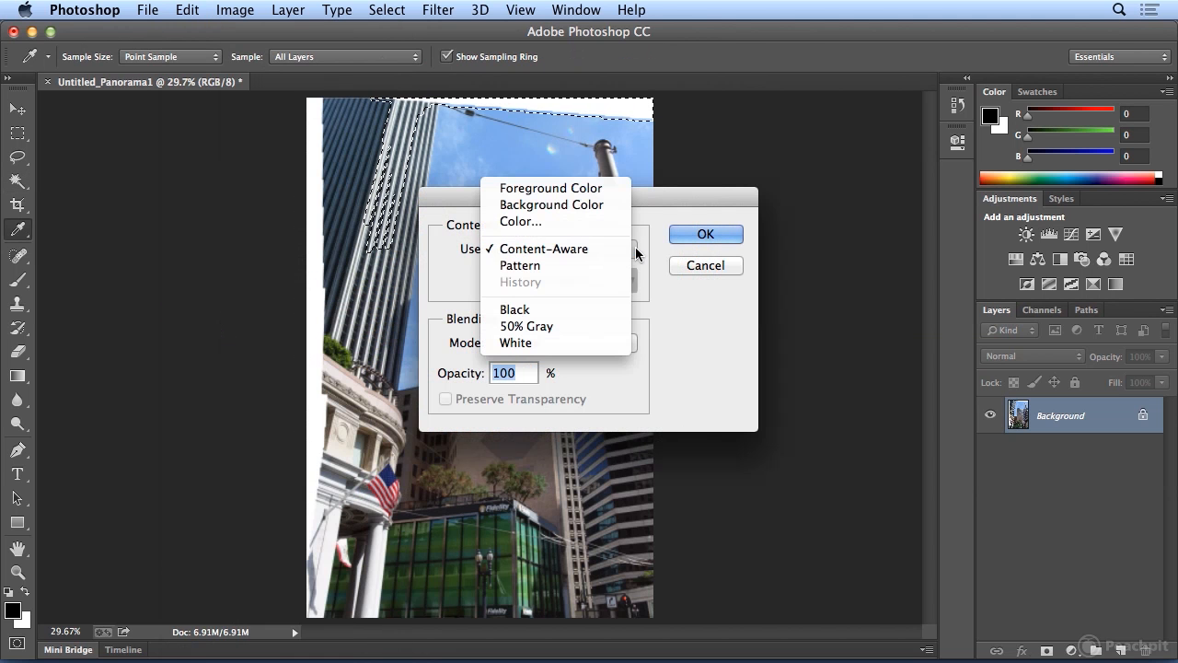
pyautogui.click(636, 254)
pyautogui.click(683, 234)
pyautogui.press('w')
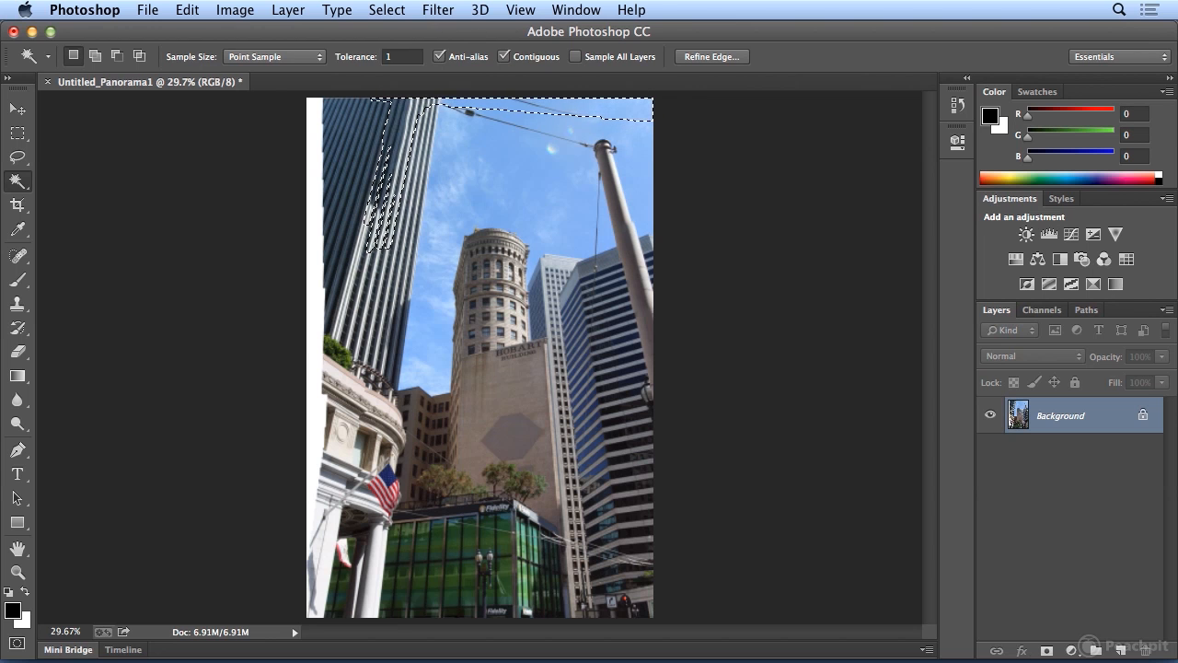
pyautogui.click(387, 9)
pyautogui.click(393, 51)
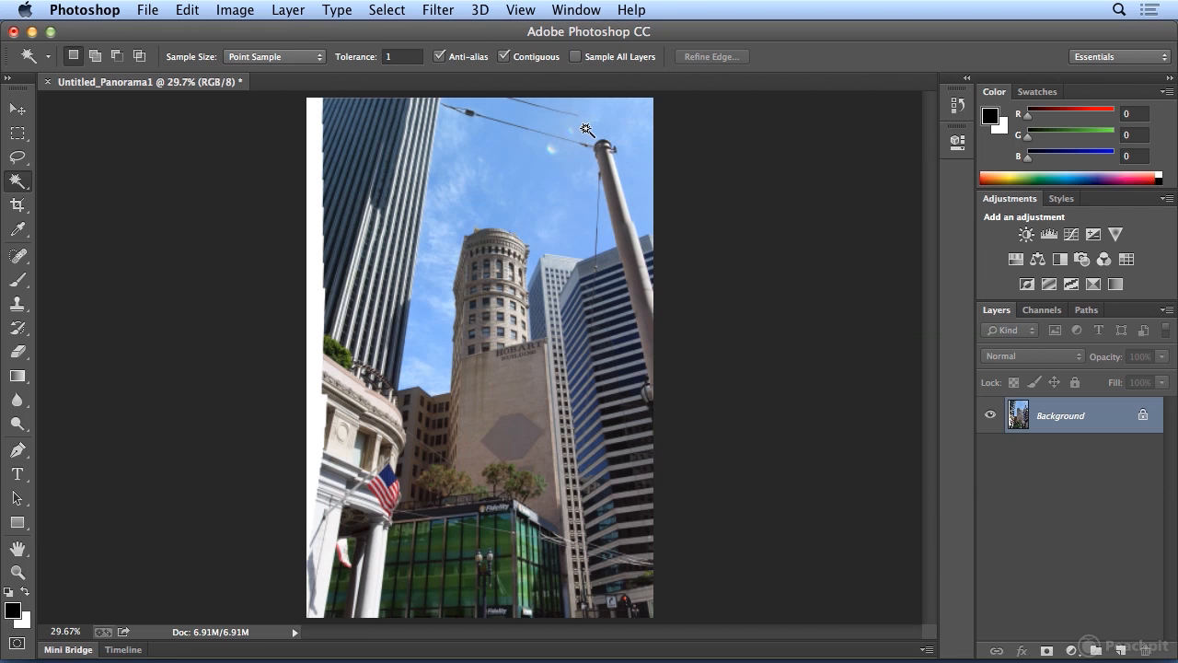
# Select the white strip along the photo's left edge with the Magic Wand and expand the selection by 10 pixels
pyautogui.click(308, 118)
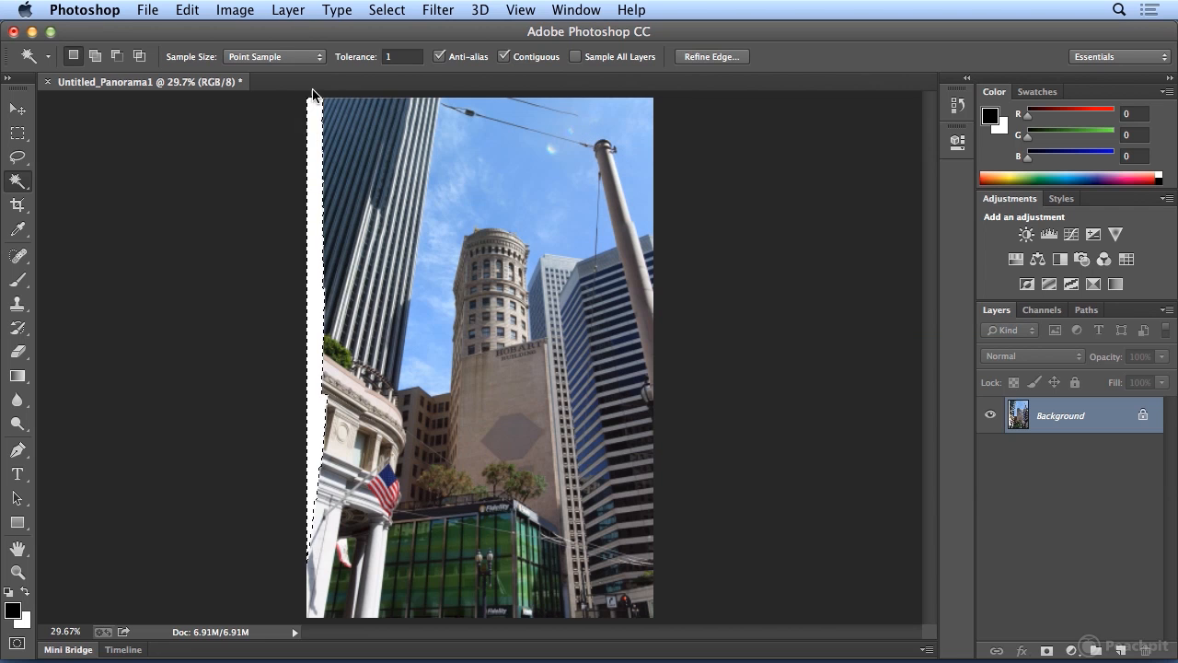
pyautogui.click(387, 9)
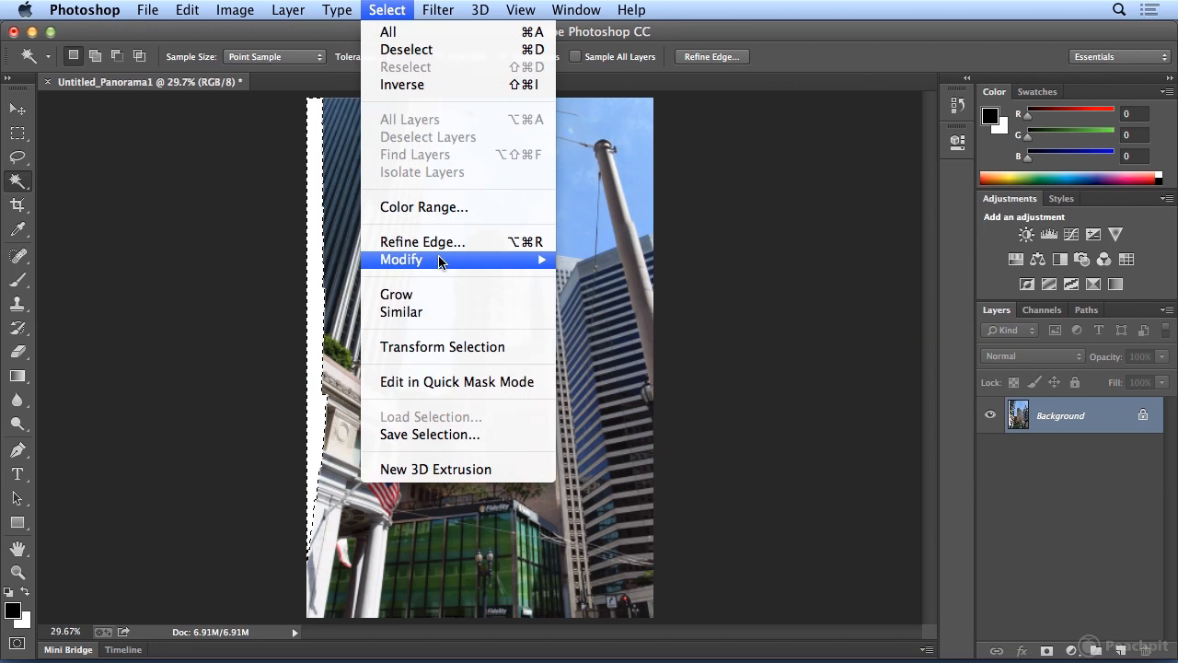
pyautogui.moveTo(439, 259)
pyautogui.click(623, 294)
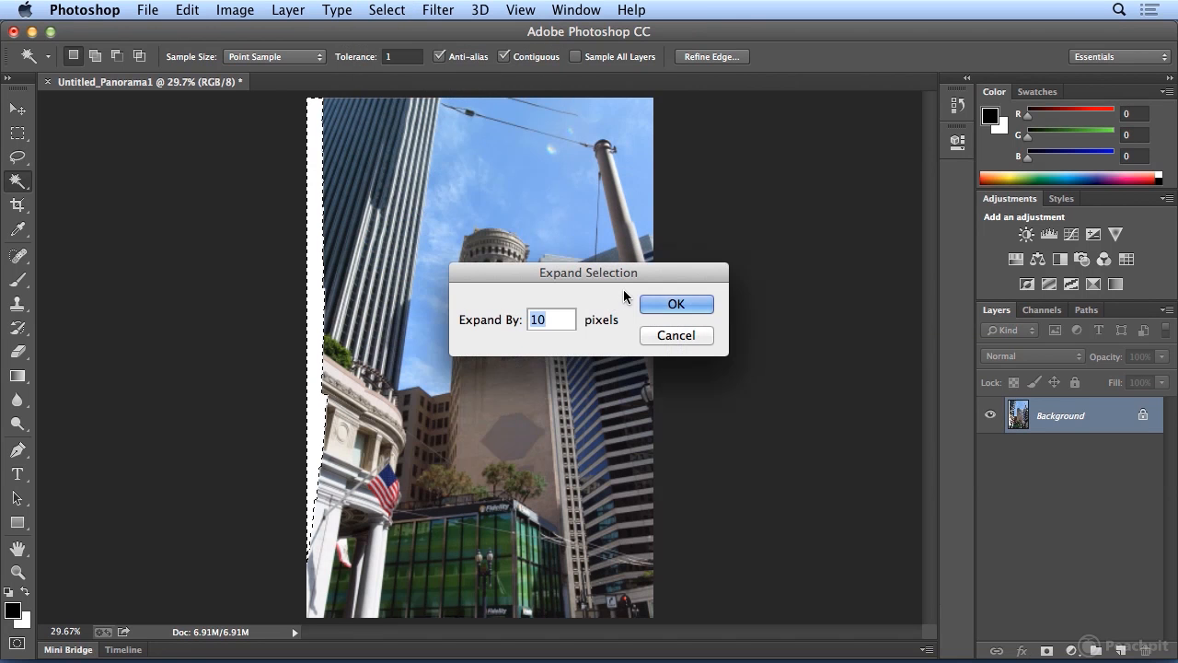
pyautogui.click(659, 301)
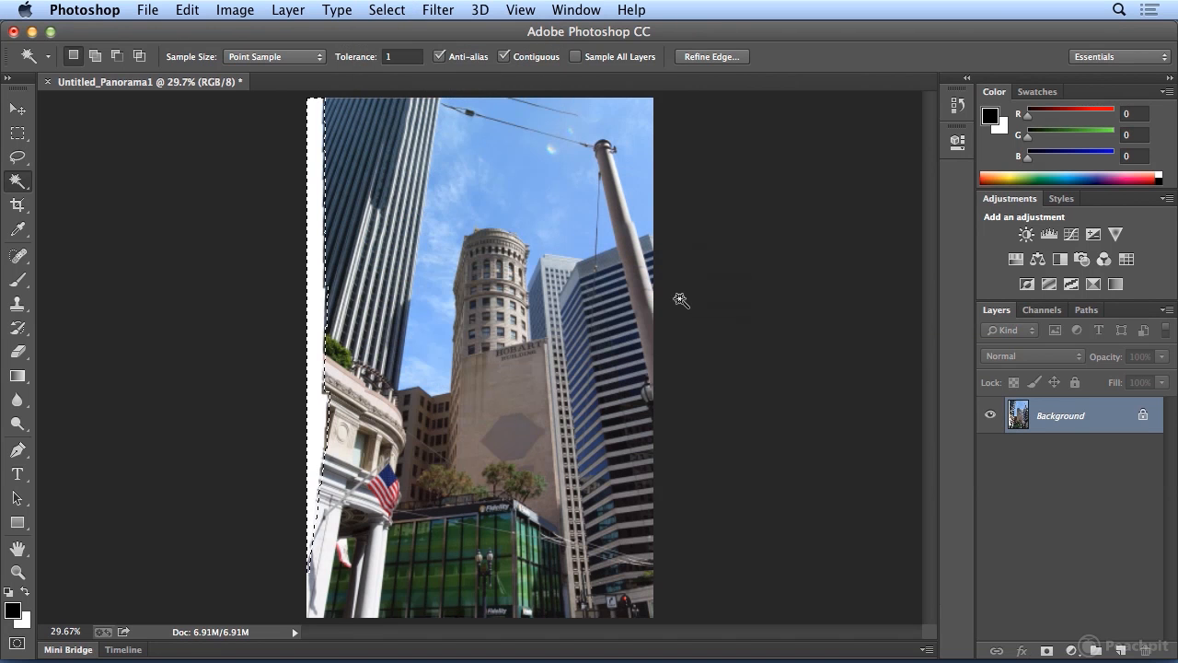
# Fill the selected strip along the photo's left edge using Content-Aware at 100% opacity, and clear the selection
pyautogui.click(188, 9)
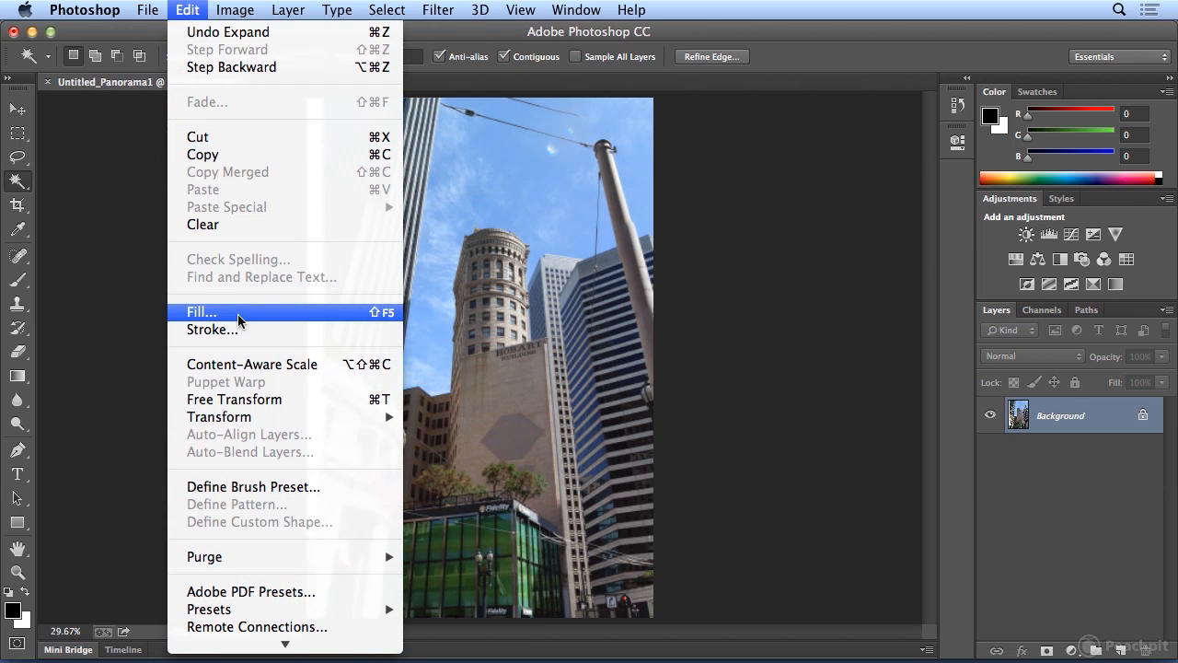
pyautogui.click(202, 312)
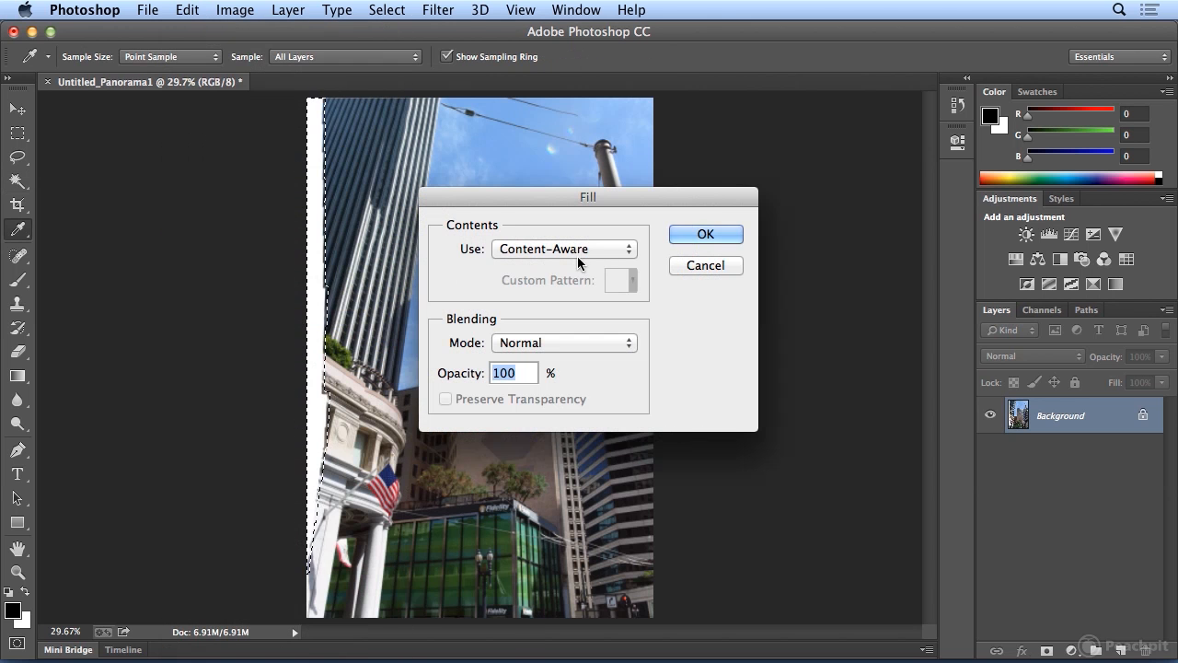
pyautogui.click(706, 234)
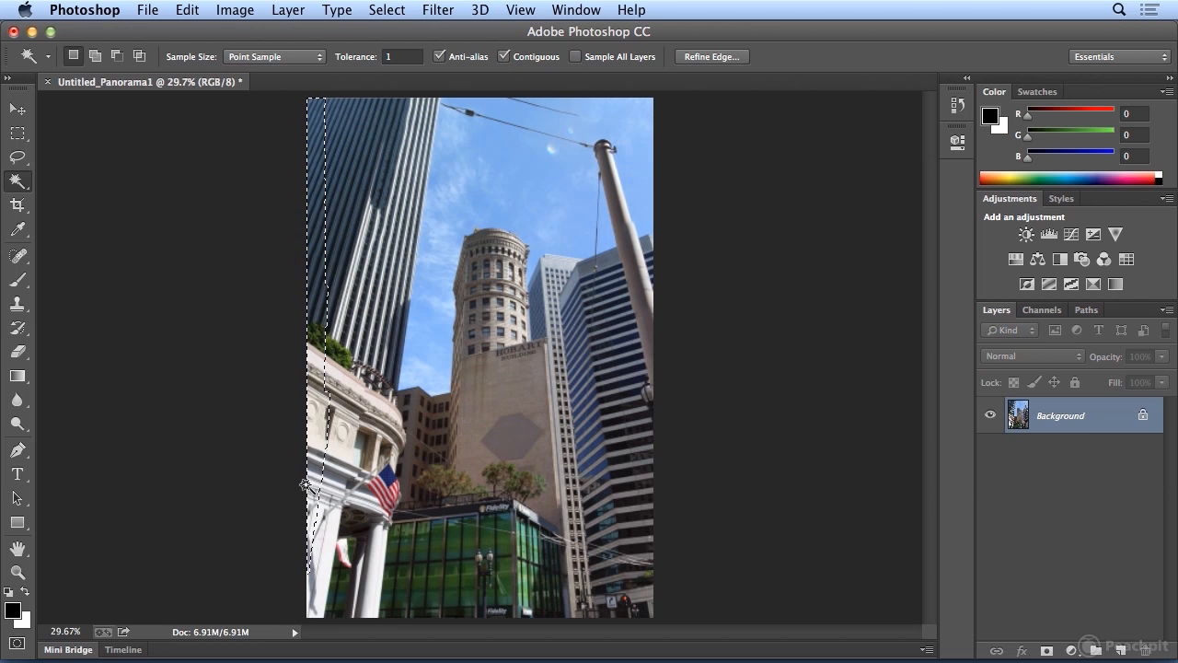
pyautogui.click(387, 9)
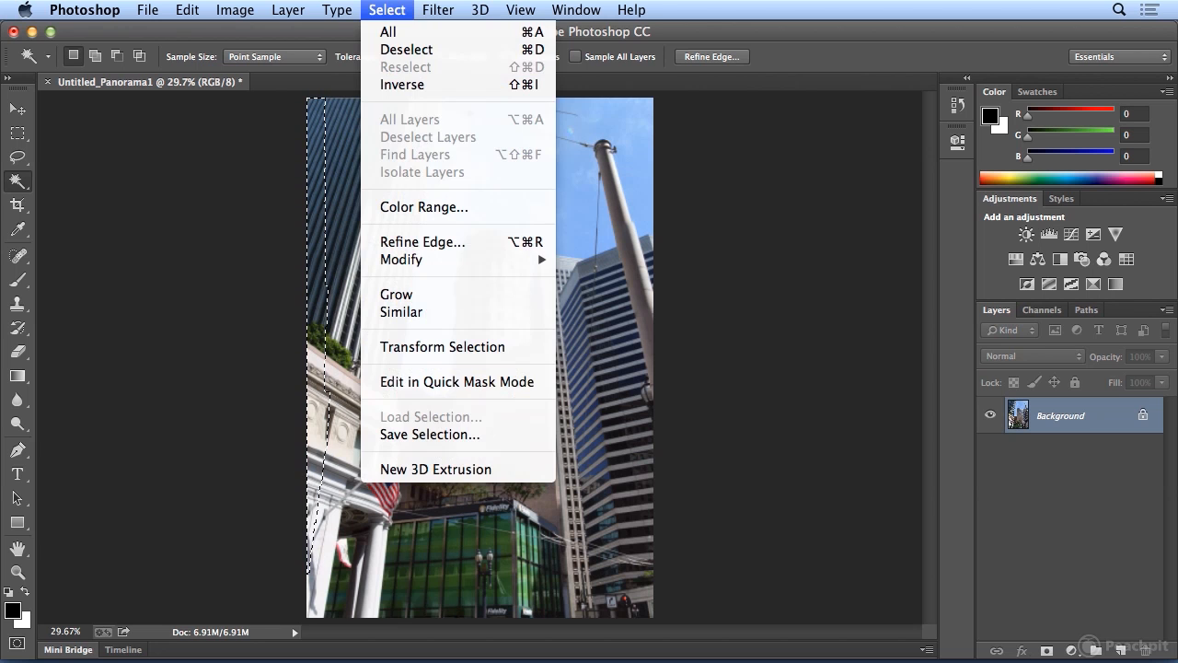
pyautogui.click(390, 45)
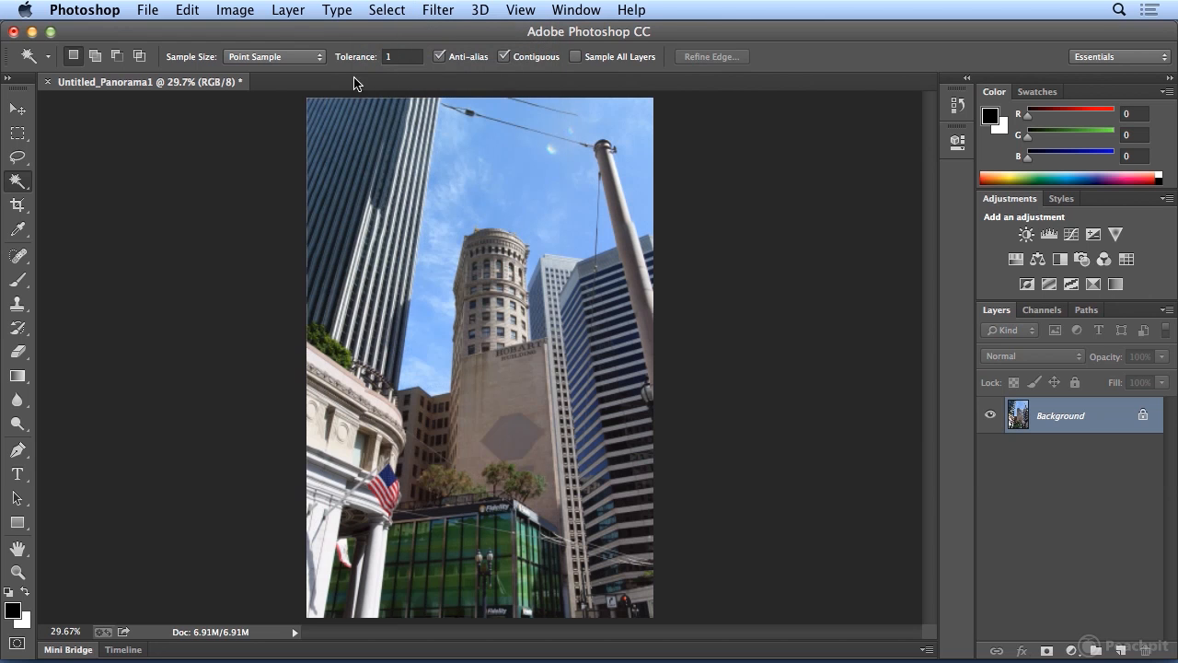
# Remove the stray wire fragment from the upper sky with the Spot Healing Brush
pyautogui.click(11, 263)
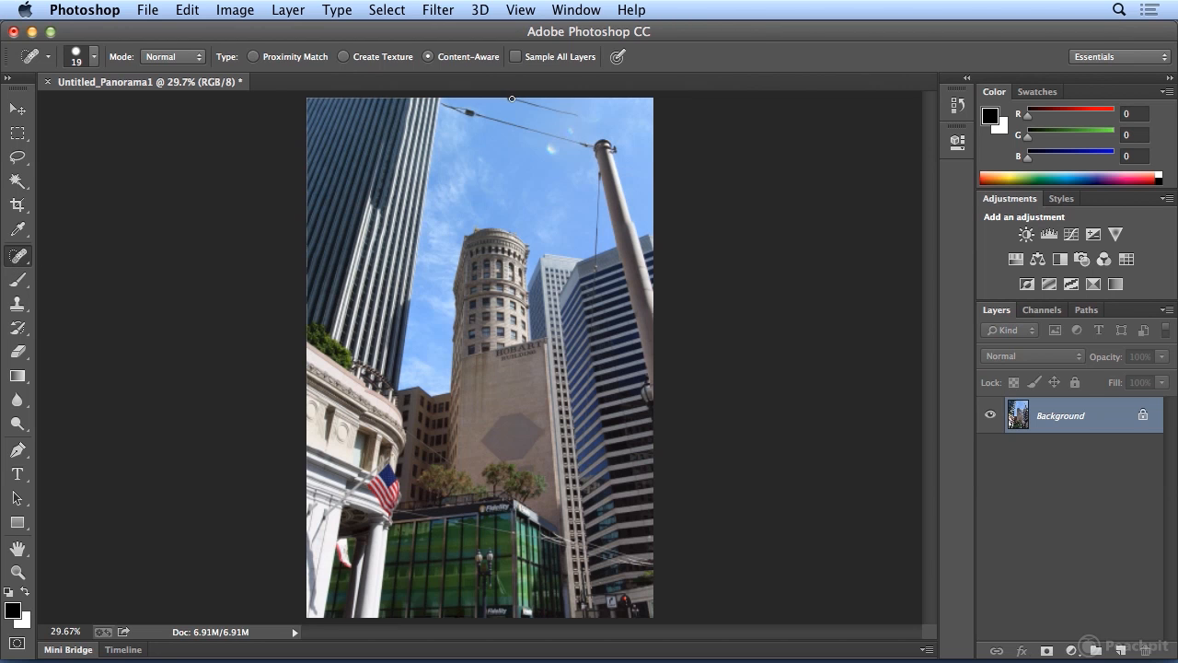
pyautogui.moveTo(526, 104); pyautogui.dragTo(583, 115)
# Heal the filled patches at the outer edge of the white columned building, undoing one stroke and repainting the area
pyautogui.press('super+plus')
pyautogui.press('super+plus')
pyautogui.press('super+plus')
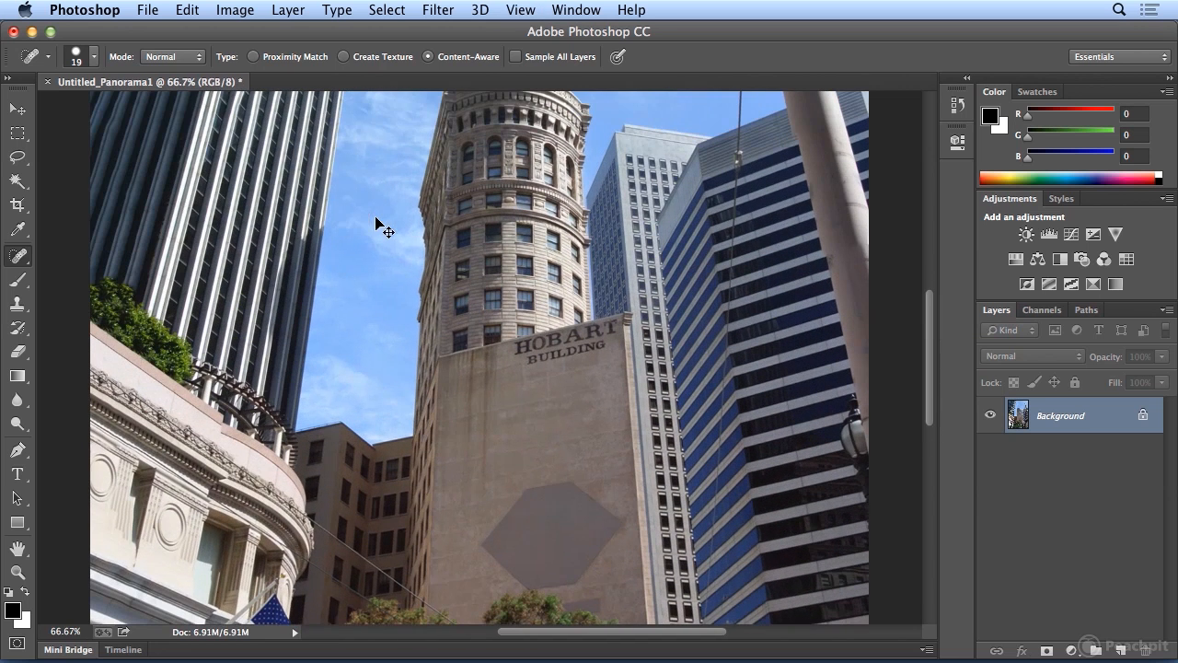
pyautogui.scroll(-5, 371, 218)
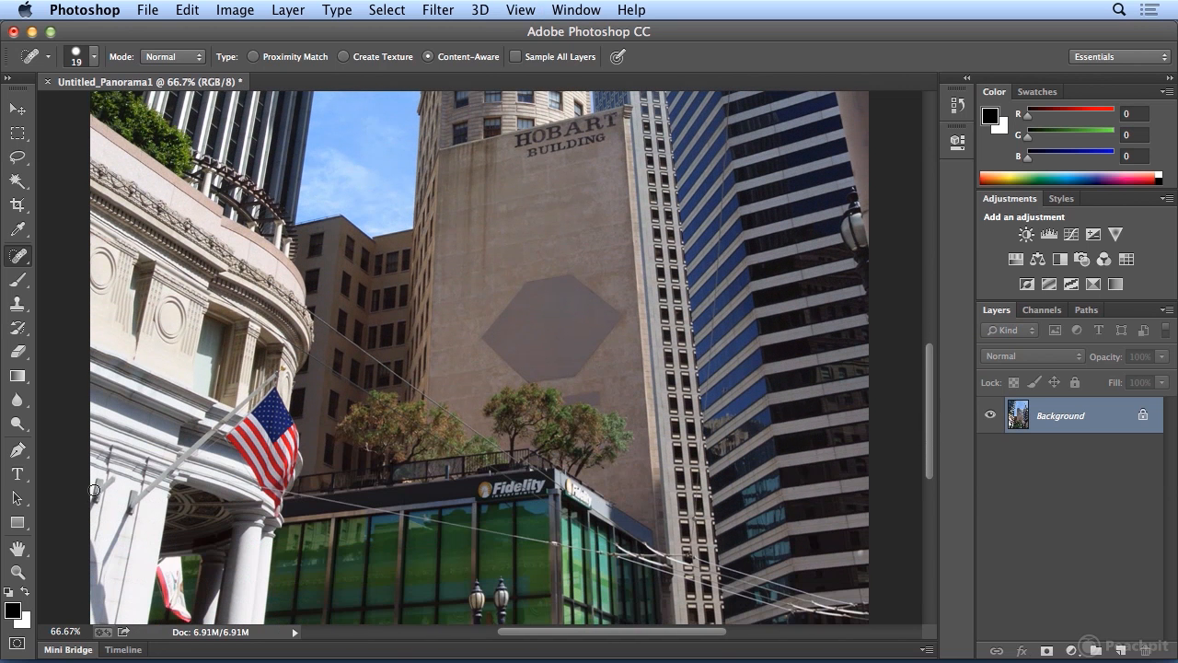
pyautogui.moveTo(116, 477)
pyautogui.mouseDown()
pyautogui.moveTo(95, 502)
pyautogui.moveTo(96, 478)
pyautogui.mouseUp()
pyautogui.moveTo(102, 521); pyautogui.dragTo(101, 473)
pyautogui.click(191, 10)
pyautogui.click(196, 32)
pyautogui.moveTo(106, 475); pyautogui.dragTo(98, 541)
pyautogui.moveTo(90, 498); pyautogui.dragTo(88, 522)
# Set the healing brush size to 47 px and paint out the cable running from the dark tower to the pole top
pyautogui.press('super+plus')
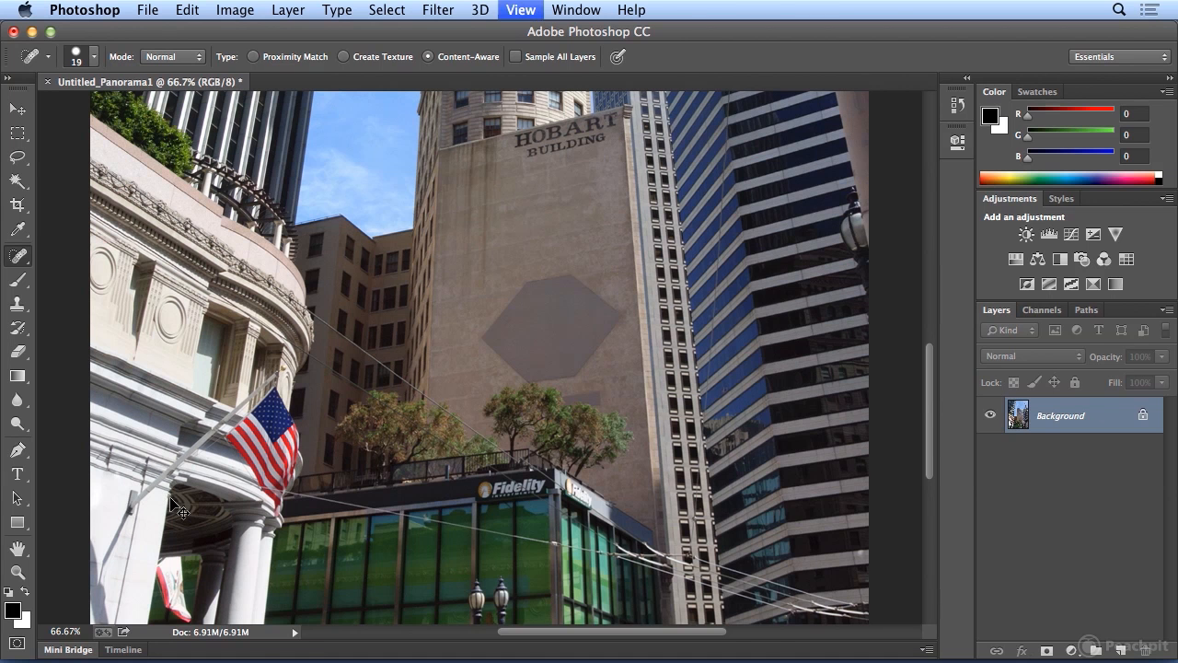
pyautogui.press('super+minus')
pyautogui.press('super+minus')
pyautogui.press('super+minus')
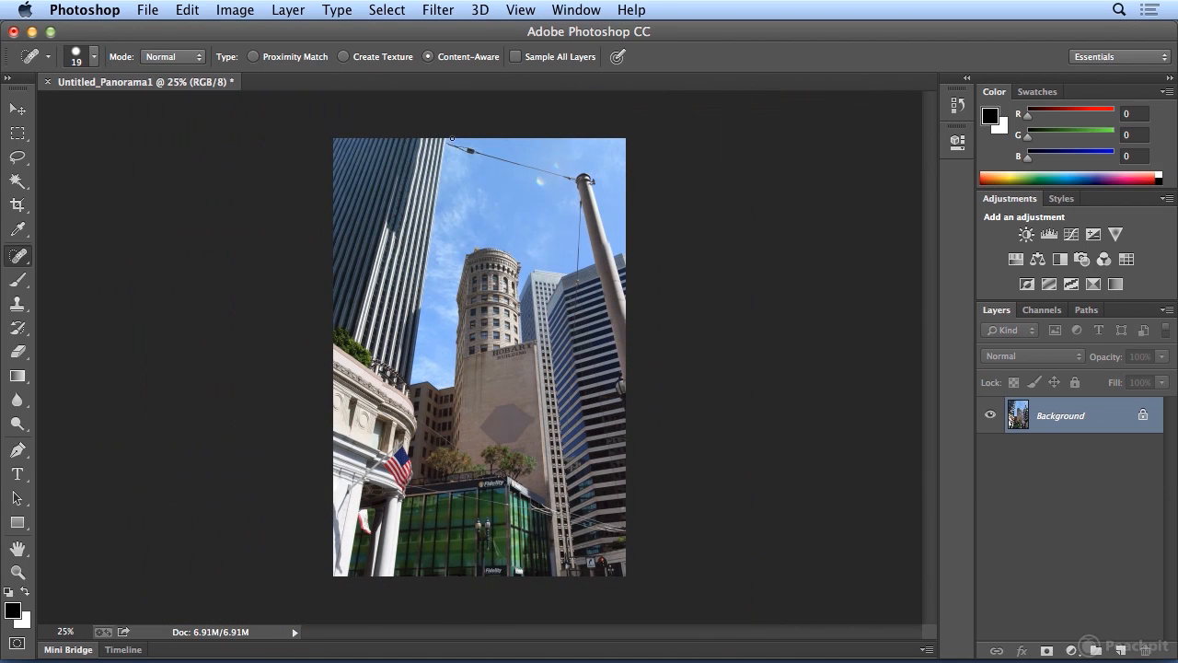
pyautogui.press('super+plus')
pyautogui.press('super+plus')
pyautogui.scroll(5, 452, 138)
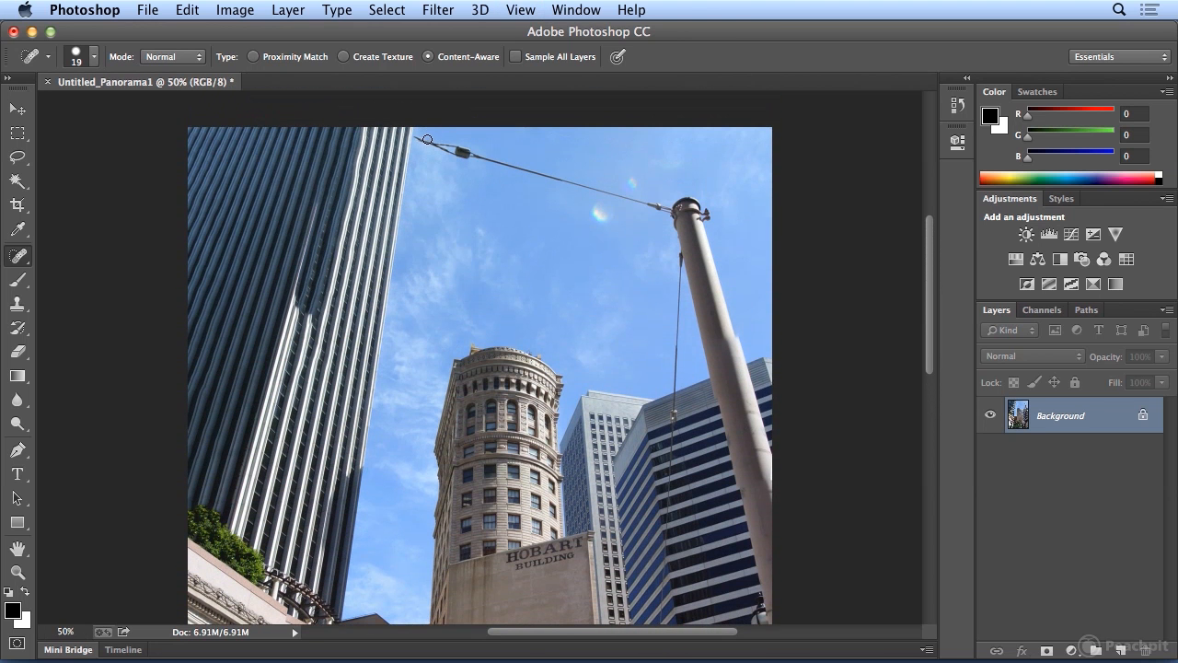
pyautogui.click(93, 56)
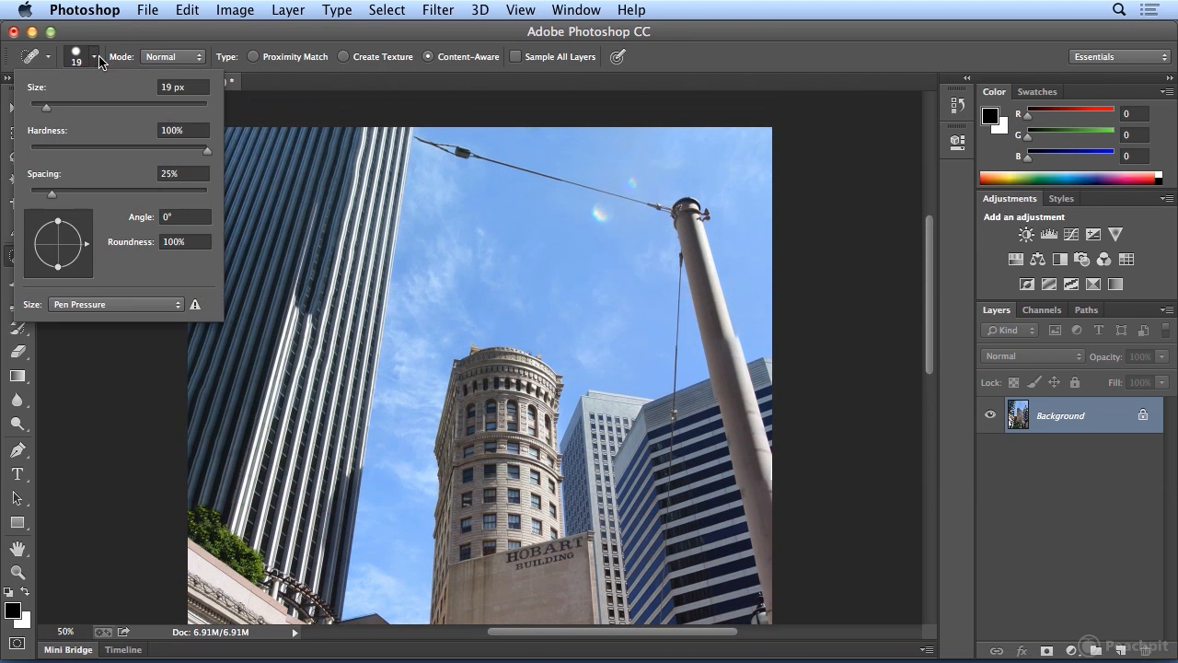
pyautogui.click(74, 109)
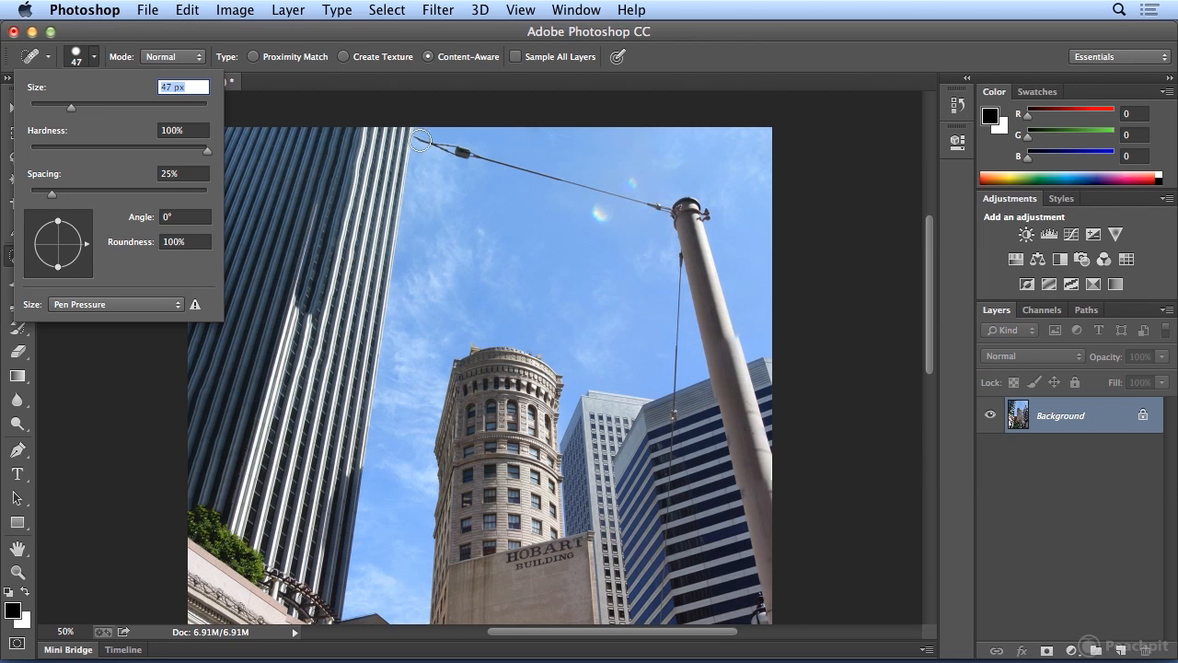
pyautogui.moveTo(424, 139); pyautogui.dragTo(666, 213)
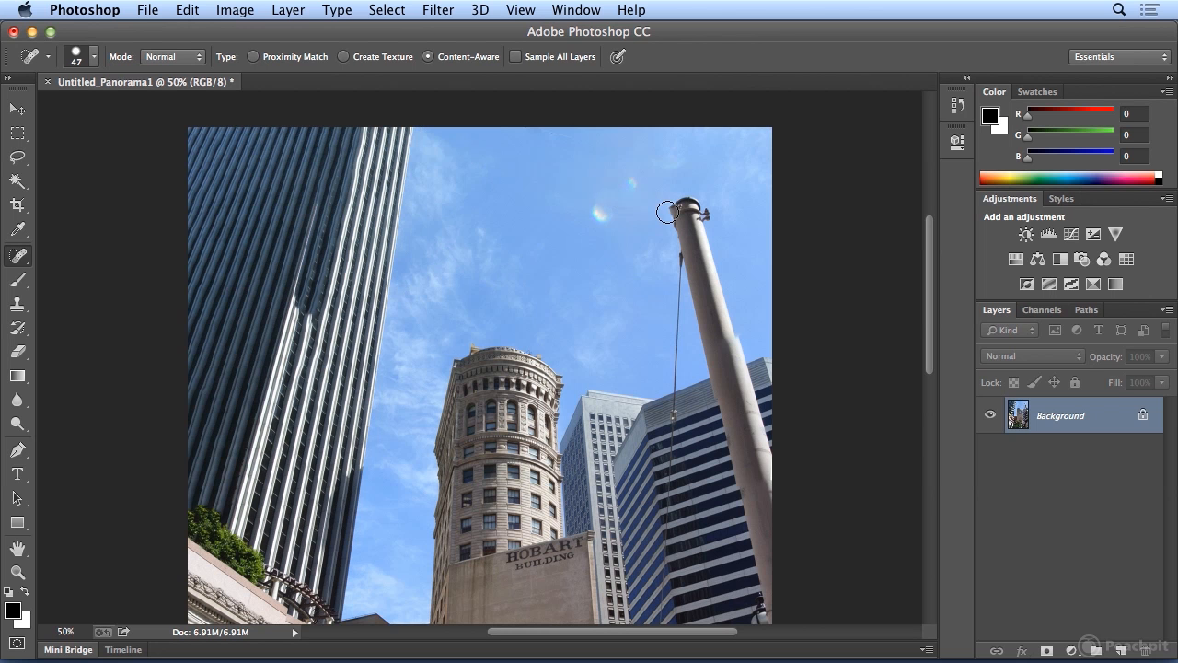
# Enlarge the healing brush to 99 px and paint over the whole pole from its top down to the photo's right edge
pyautogui.click(96, 63)
pyautogui.click(97, 108)
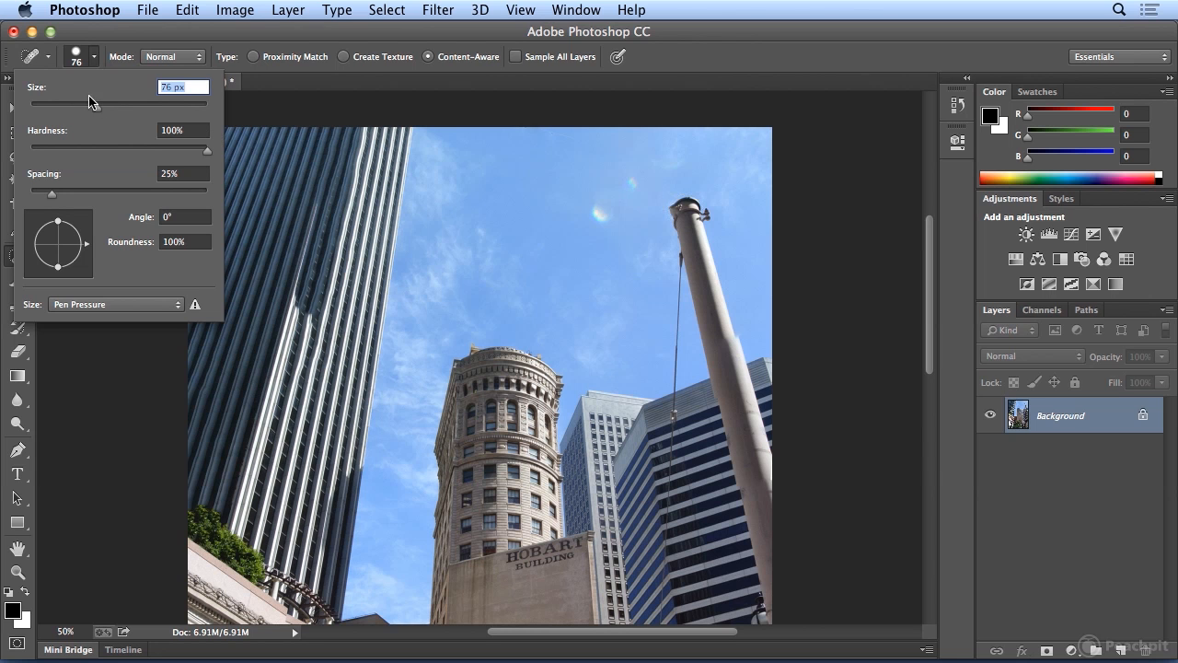
pyautogui.click(106, 109)
pyautogui.moveTo(686, 213)
pyautogui.mouseDown()
pyautogui.moveTo(704, 238)
pyautogui.moveTo(700, 251)
pyautogui.moveTo(692, 237)
pyautogui.moveTo(695, 282)
pyautogui.moveTo(709, 314)
pyautogui.moveTo(699, 267)
pyautogui.moveTo(766, 525)
pyautogui.moveTo(758, 460)
pyautogui.moveTo(782, 609)
pyautogui.mouseUp()
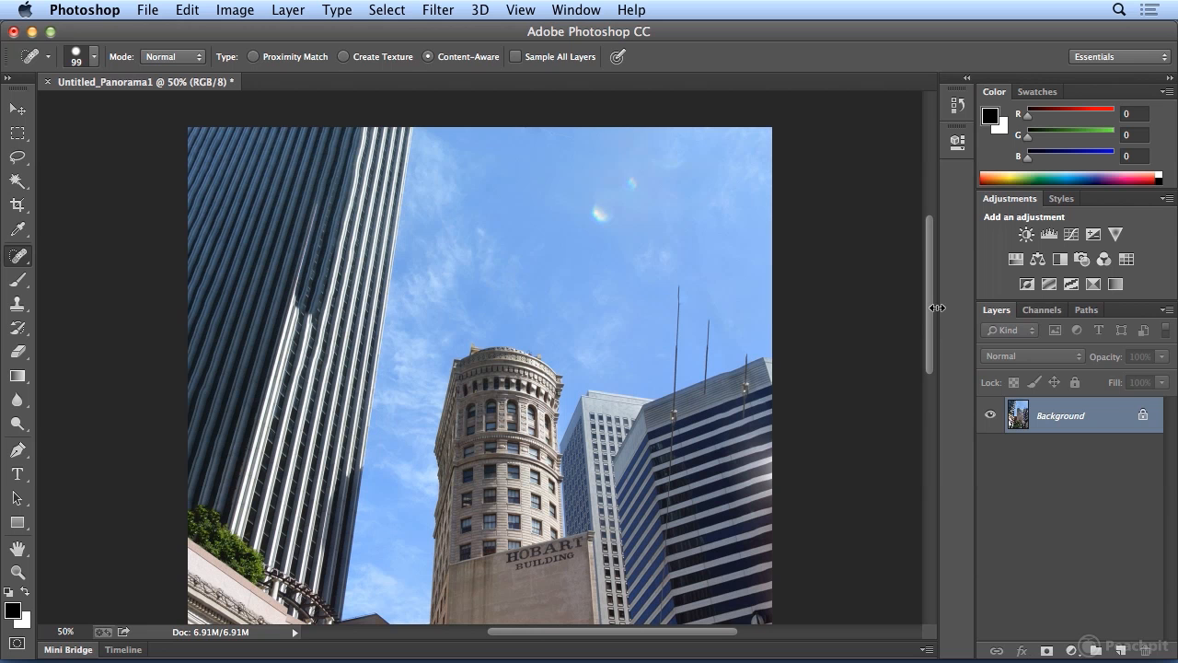
# Reduce the healing brush to 30 px and paint out the three leftover vertical wire pieces around the striped blue building
pyautogui.moveTo(929, 307)
pyautogui.mouseDown()
pyautogui.moveTo(928, 354)
pyautogui.moveTo(921, 328)
pyautogui.mouseUp()
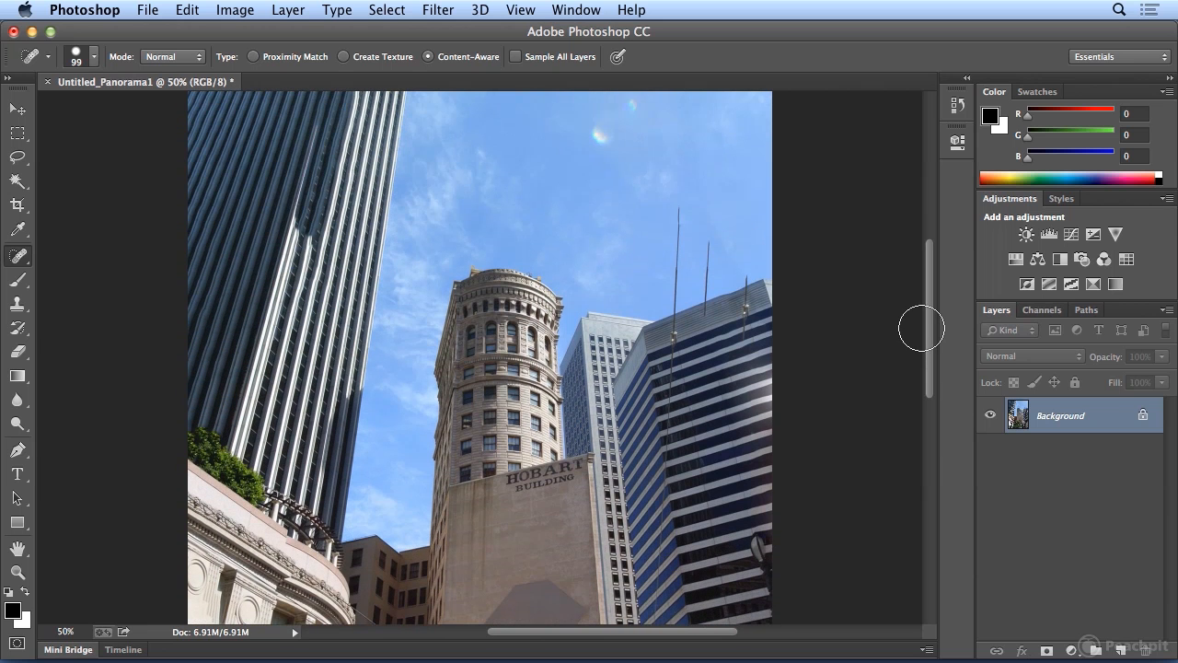
pyautogui.click(96, 58)
pyautogui.moveTo(118, 108); pyautogui.dragTo(54, 111)
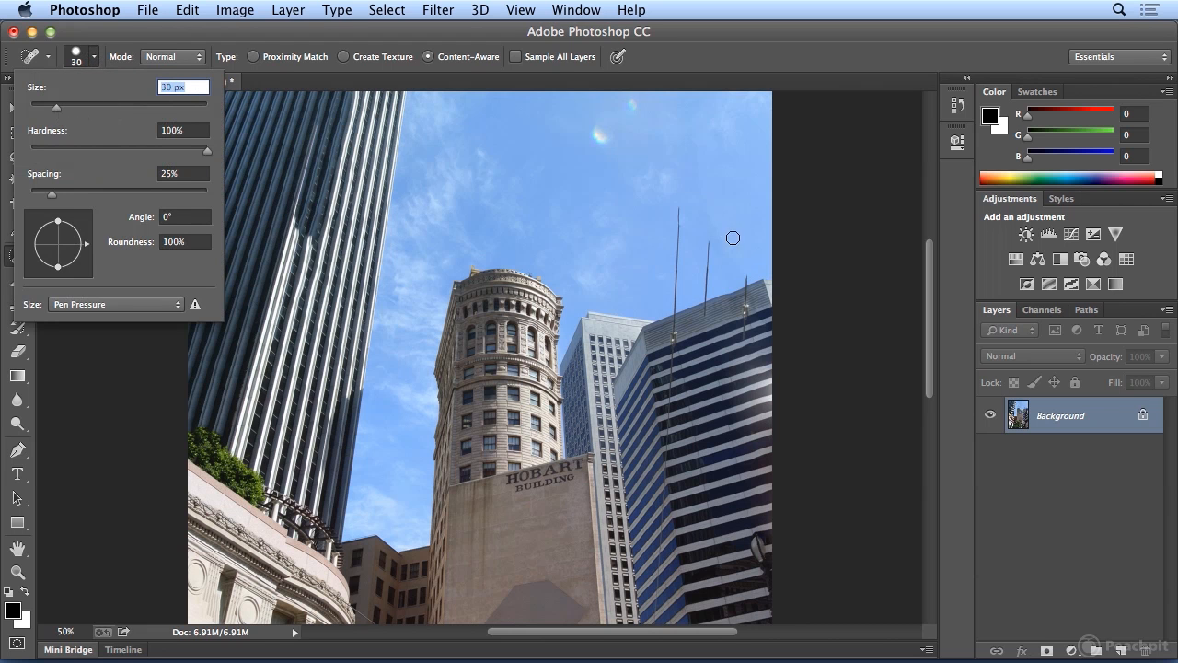
pyautogui.click(705, 231)
pyautogui.moveTo(705, 231); pyautogui.dragTo(709, 314)
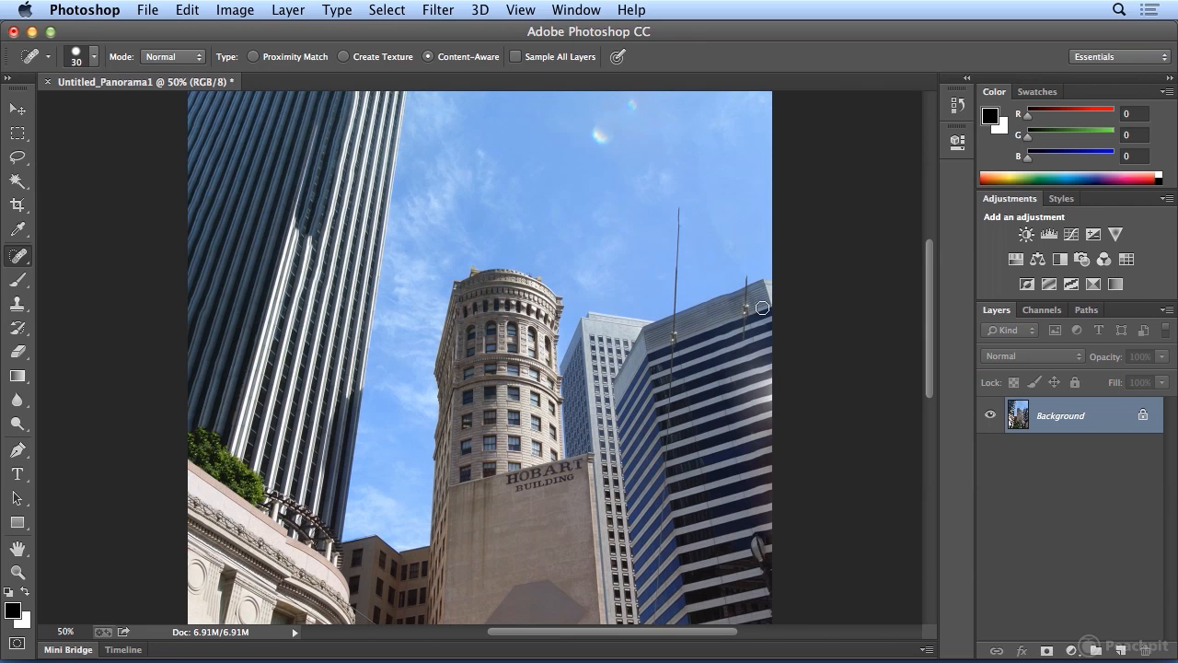
pyautogui.moveTo(746, 278); pyautogui.dragTo(742, 345)
pyautogui.moveTo(679, 213); pyautogui.dragTo(670, 457)
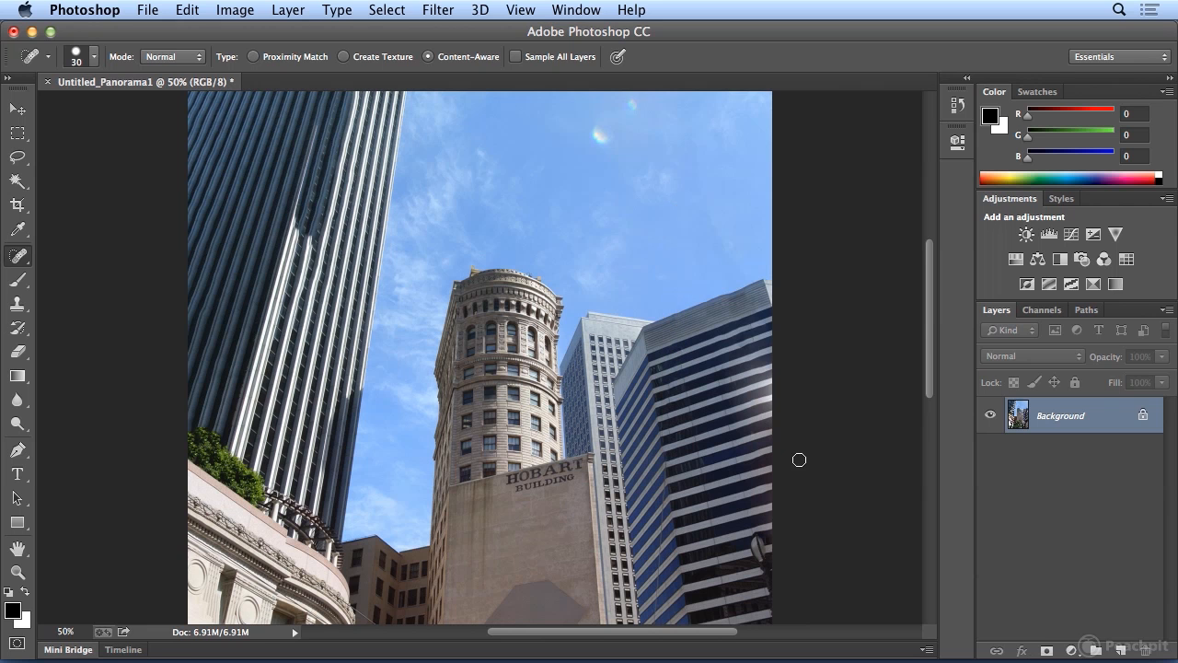
# Heal the blurry patches along the outer edge of the striped blue building's upper floors, undoing one stroke and repainting the area
pyautogui.scroll(-3, 927, 343)
pyautogui.moveTo(742, 267)
pyautogui.mouseDown()
pyautogui.moveTo(775, 257)
pyautogui.moveTo(787, 237)
pyautogui.mouseUp()
pyautogui.moveTo(746, 286)
pyautogui.mouseDown()
pyautogui.moveTo(797, 265)
pyautogui.moveTo(747, 299)
pyautogui.moveTo(790, 289)
pyautogui.mouseUp()
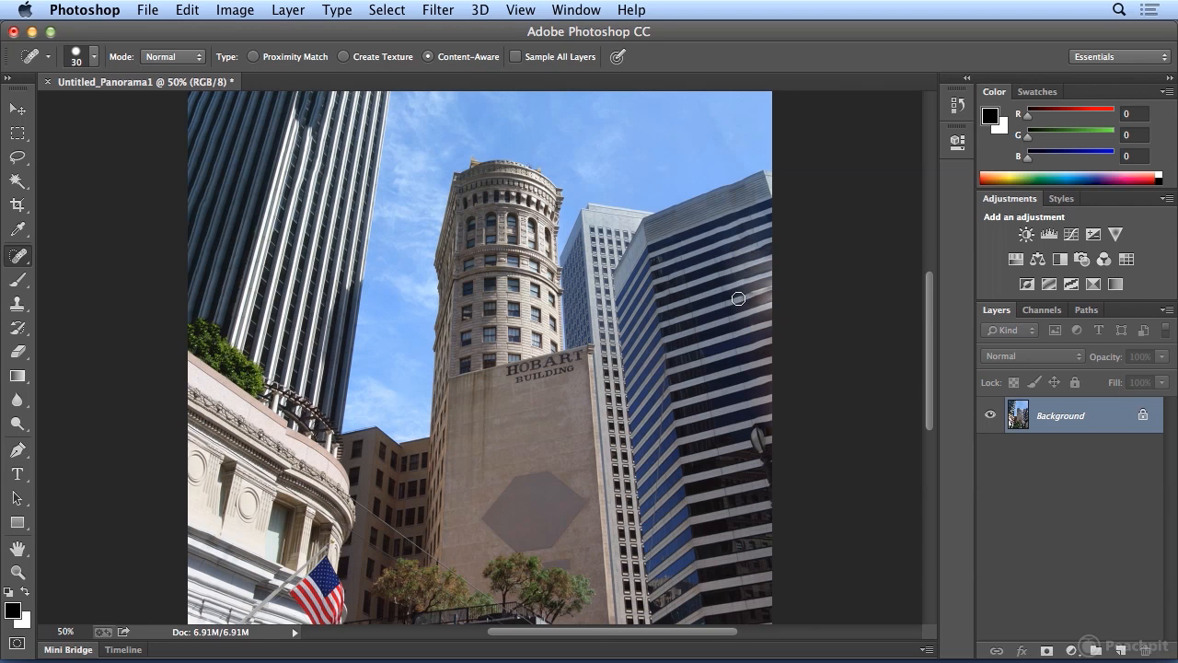
pyautogui.click(196, 10)
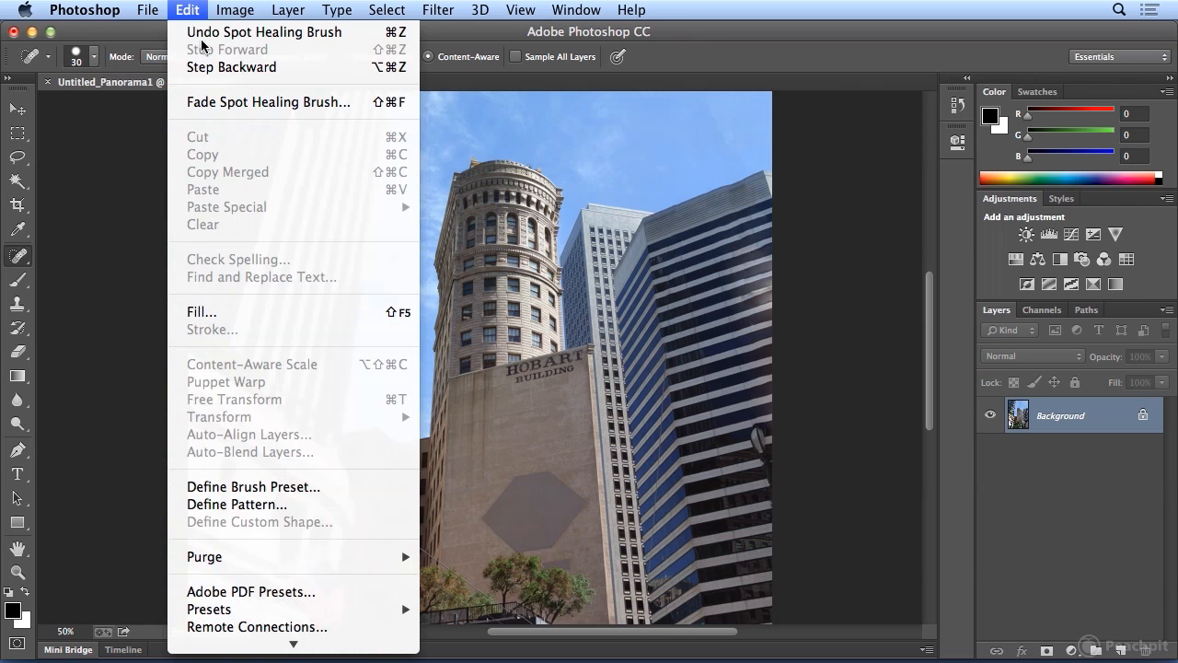
pyautogui.click(206, 32)
pyautogui.moveTo(775, 286)
pyautogui.mouseDown()
pyautogui.moveTo(734, 297)
pyautogui.moveTo(782, 303)
pyautogui.moveTo(749, 312)
pyautogui.moveTo(776, 304)
pyautogui.mouseUp()
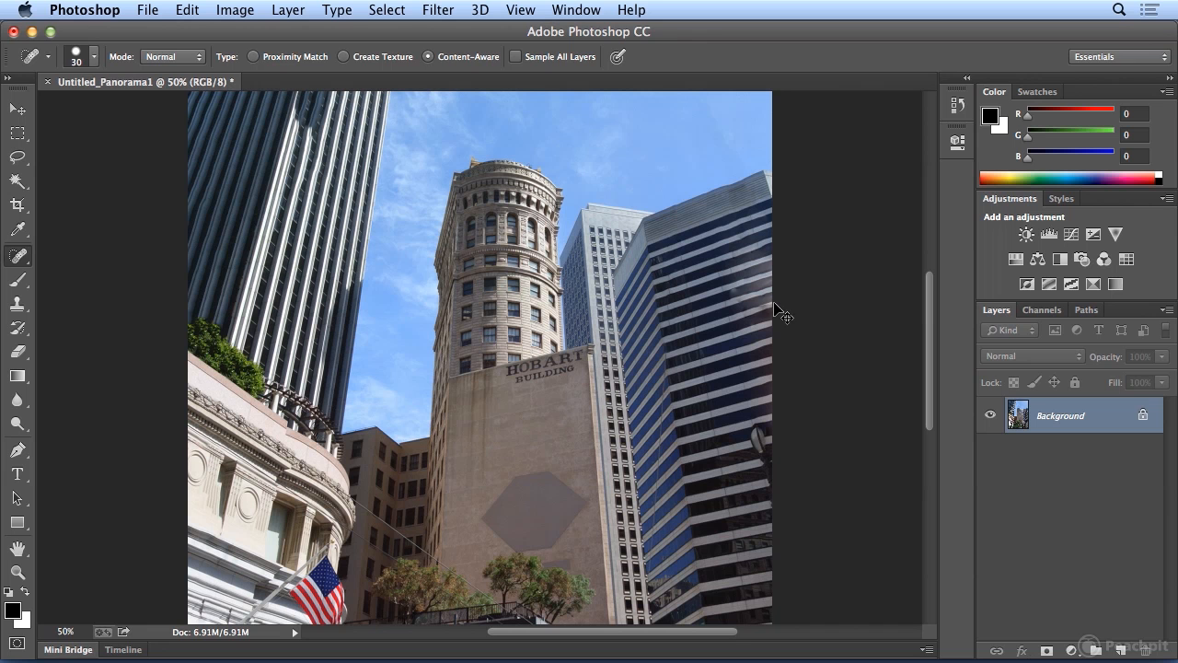
pyautogui.moveTo(731, 321); pyautogui.dragTo(776, 302)
# Fit the whole panorama on screen and compare it with the four original Hobart Building photos in Adobe Bridge, returning to Photoshop
pyautogui.press('super+0')
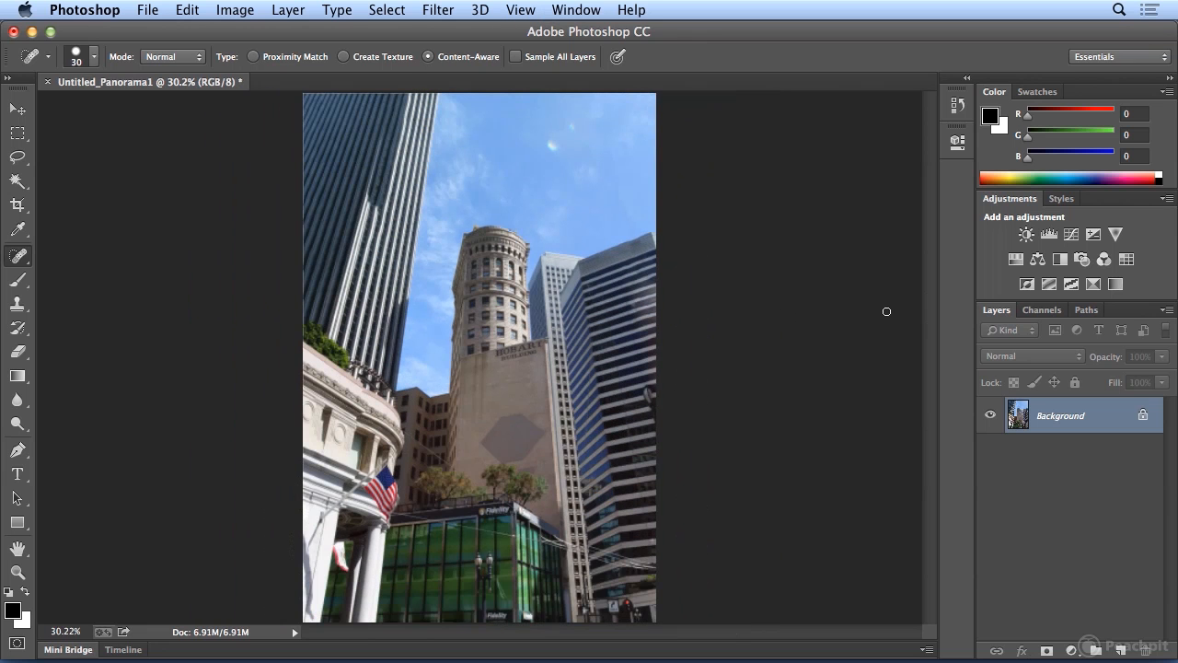
pyautogui.click(520, 10)
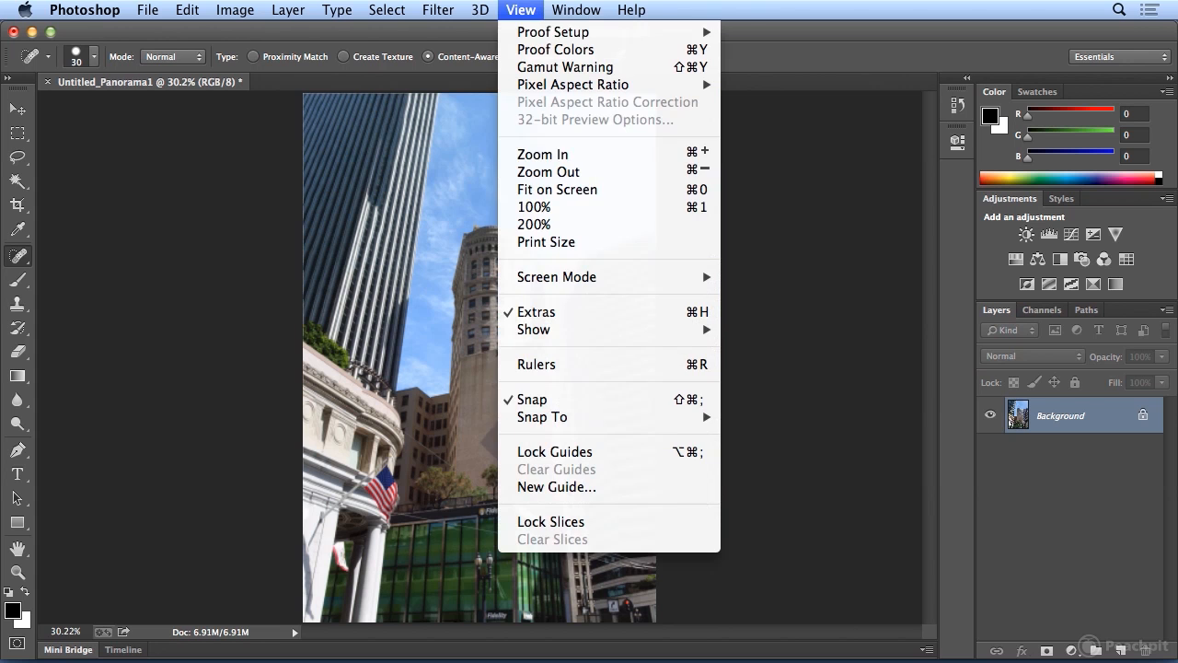
pyautogui.click(750, 372)
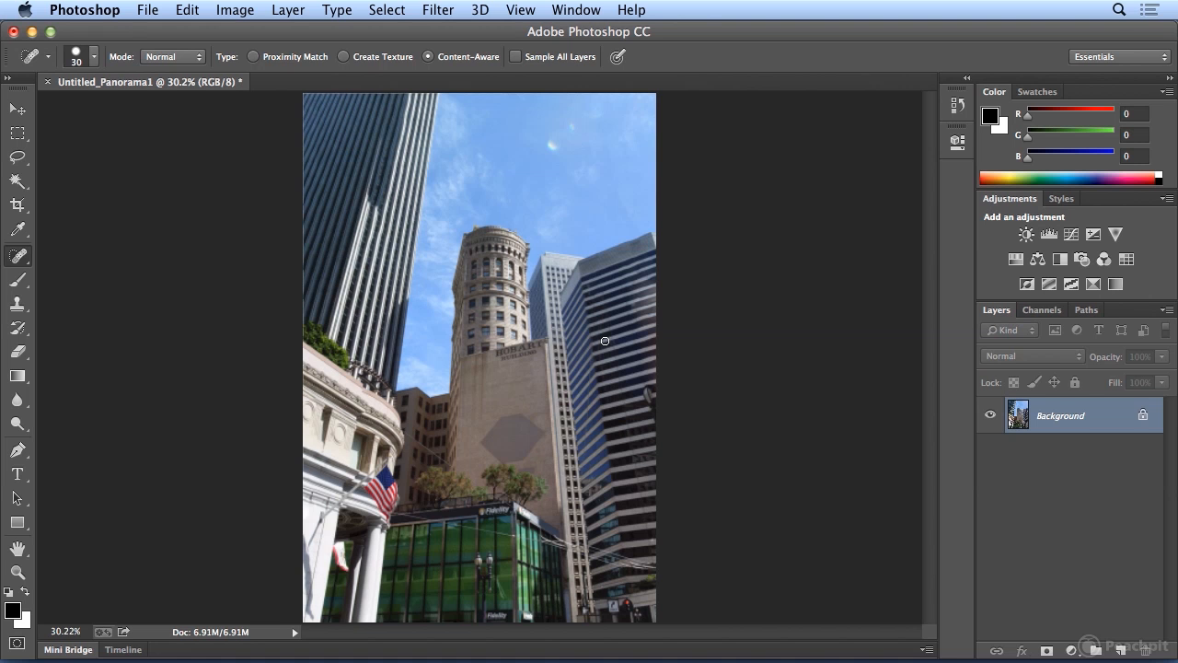
pyautogui.press('super+Tab')
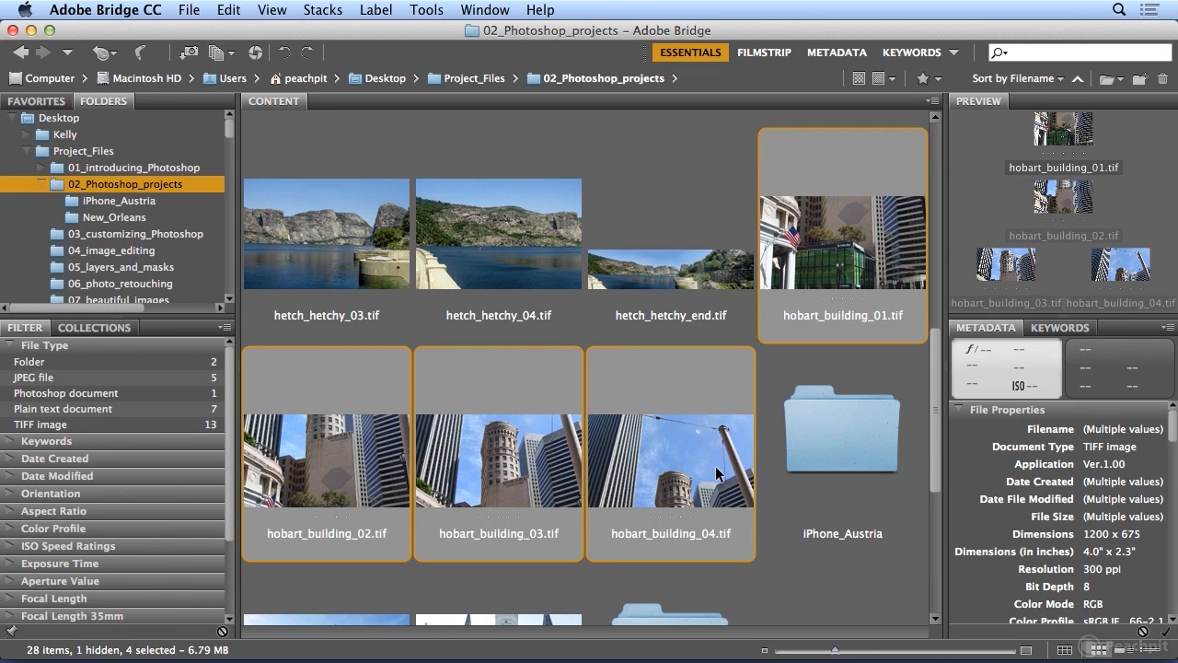
pyautogui.press('super+Tab')
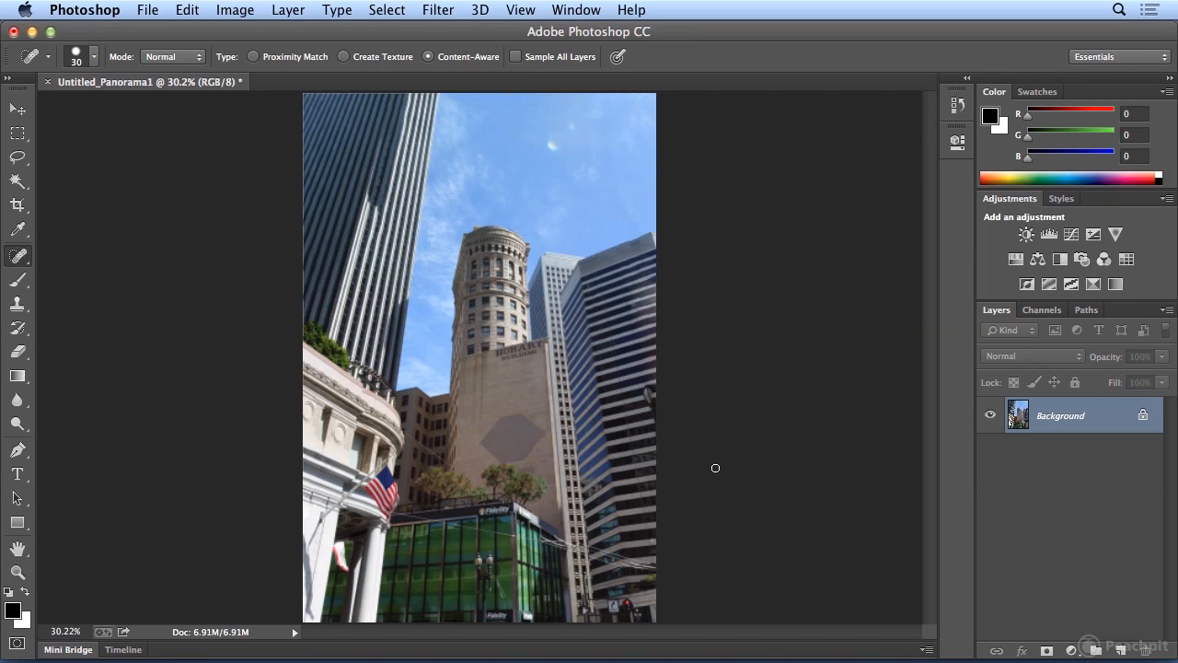